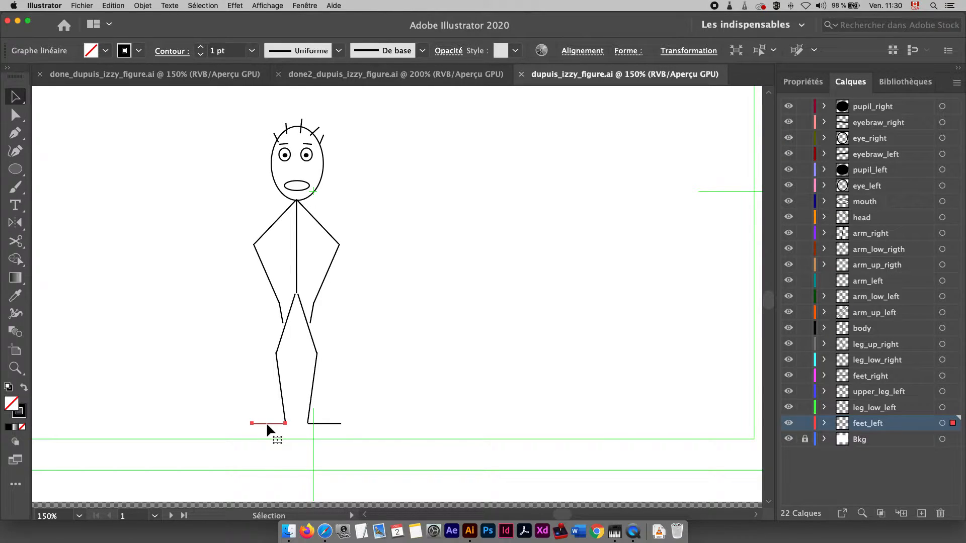
# Widen the left foot line with the Width tool into a tapered shoe shape, thicker above the line than below
pyautogui.click(16, 314)
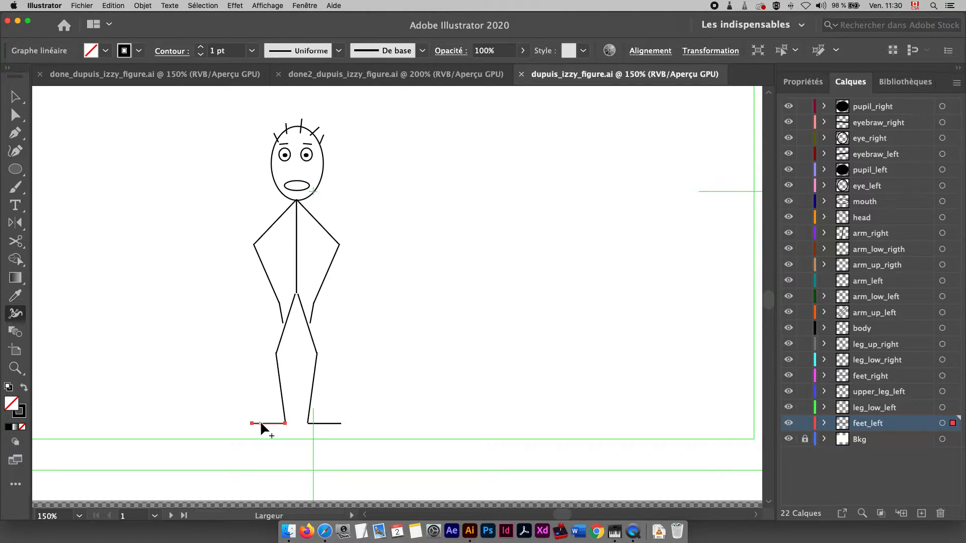
pyautogui.moveTo(261, 423); pyautogui.dragTo(260, 415)
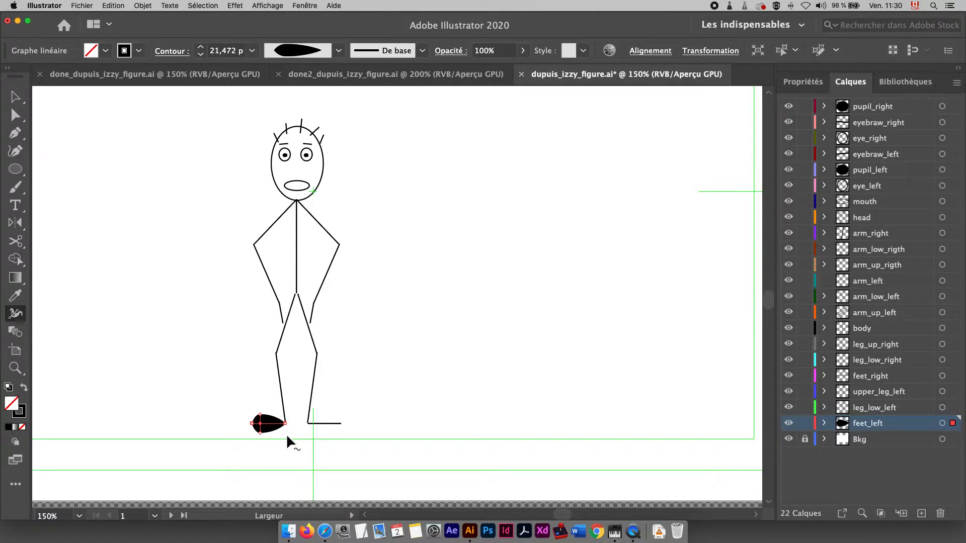
pyautogui.moveTo(271, 432); pyautogui.dragTo(260, 428)
pyautogui.moveTo(269, 424); pyautogui.dragTo(271, 430)
pyautogui.moveTo(260, 433); pyautogui.dragTo(260, 431)
pyautogui.moveTo(259, 432); pyautogui.dragTo(260, 426)
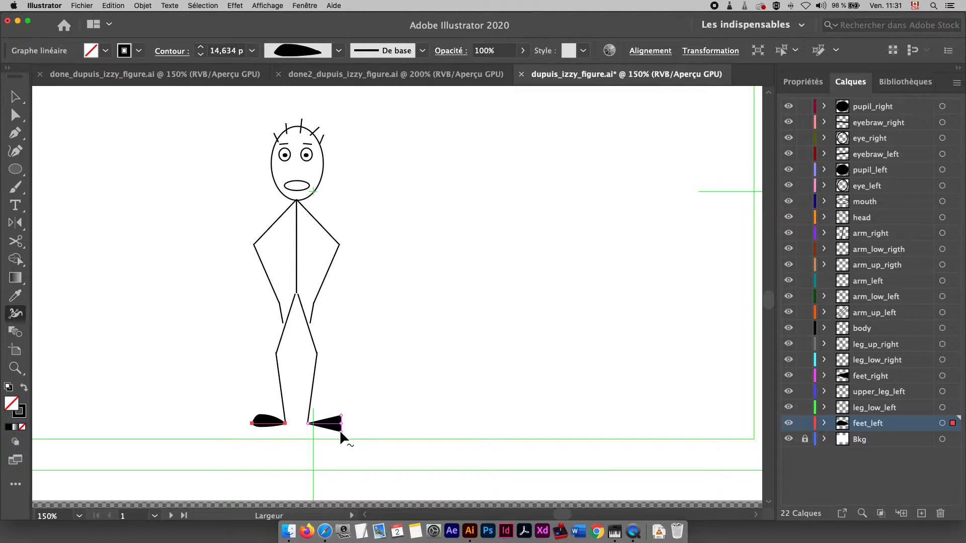
# Use the Width tool to shape the right foot line into a matching shoe and both lower-leg lines into tapered calves
pyautogui.moveTo(340, 432)
pyautogui.mouseDown()
pyautogui.moveTo(325, 425)
pyautogui.moveTo(334, 429)
pyautogui.mouseUp()
pyautogui.press('super+z')
pyautogui.moveTo(280, 382); pyautogui.dragTo(284, 385)
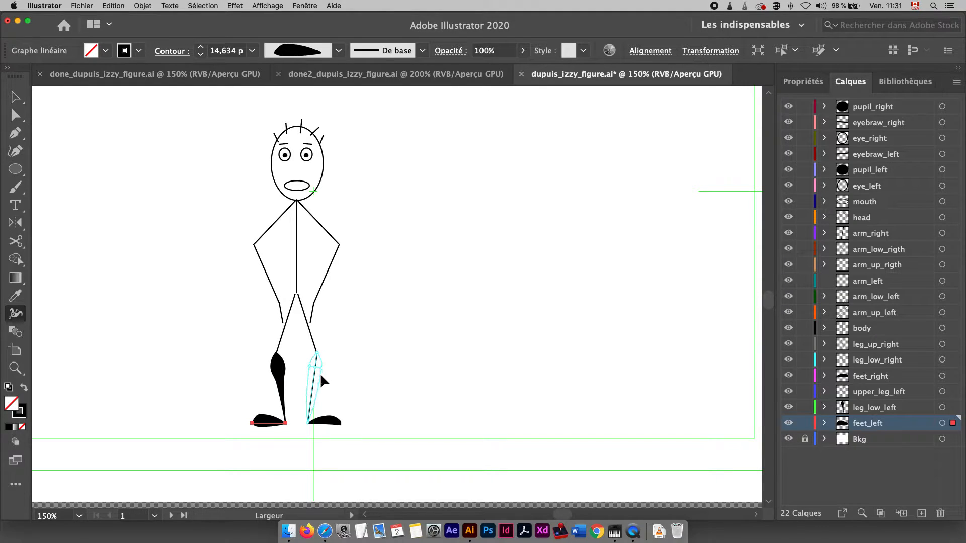
pyautogui.moveTo(320, 378); pyautogui.dragTo(324, 386)
# Select both lower legs and change their stroke colour to dark brown
pyautogui.click(15, 97)
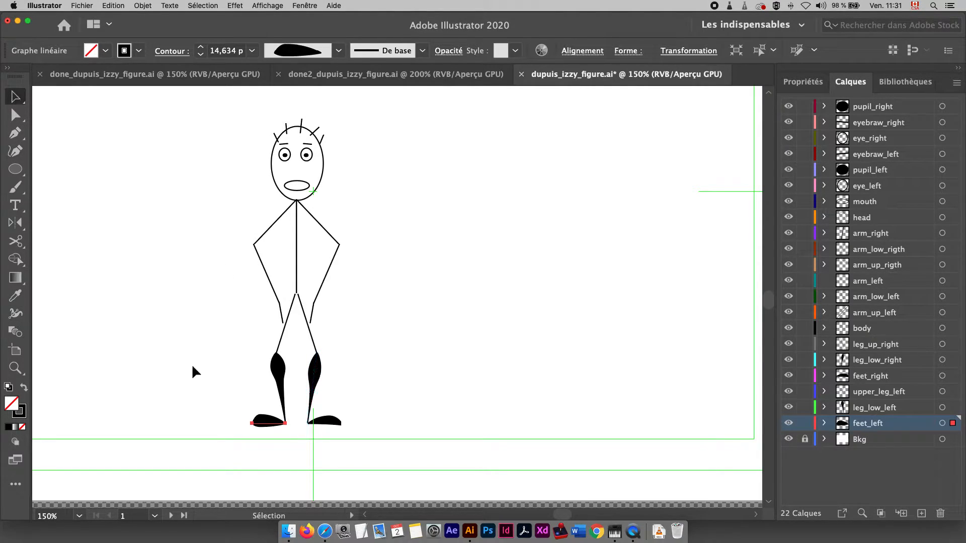
pyautogui.moveTo(240, 365); pyautogui.dragTo(335, 398)
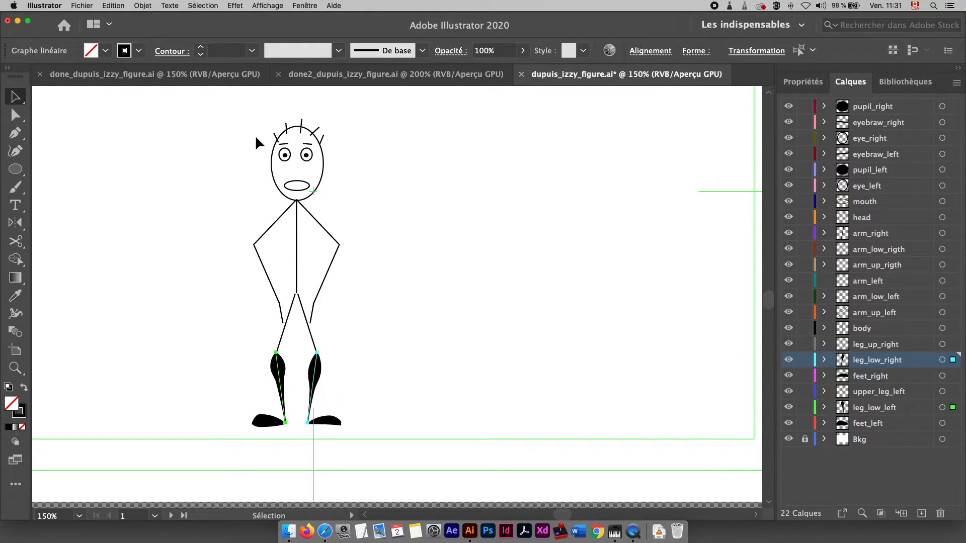
pyautogui.click(138, 50)
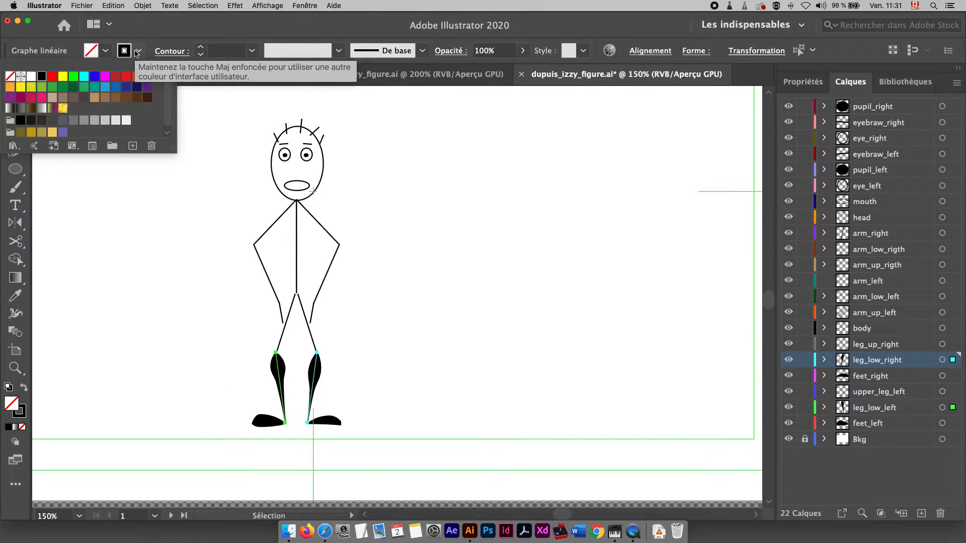
pyautogui.click(145, 99)
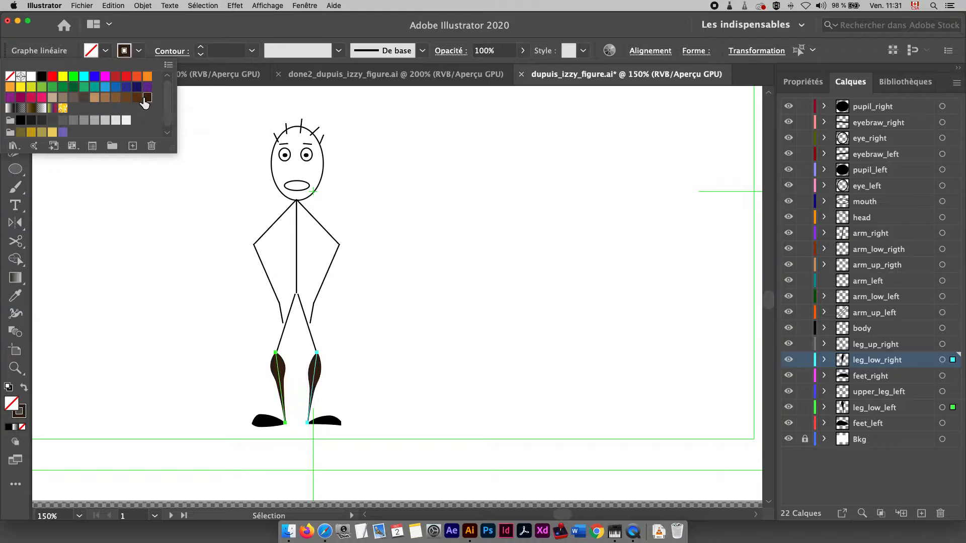
pyautogui.click(409, 240)
pyautogui.click(410, 238)
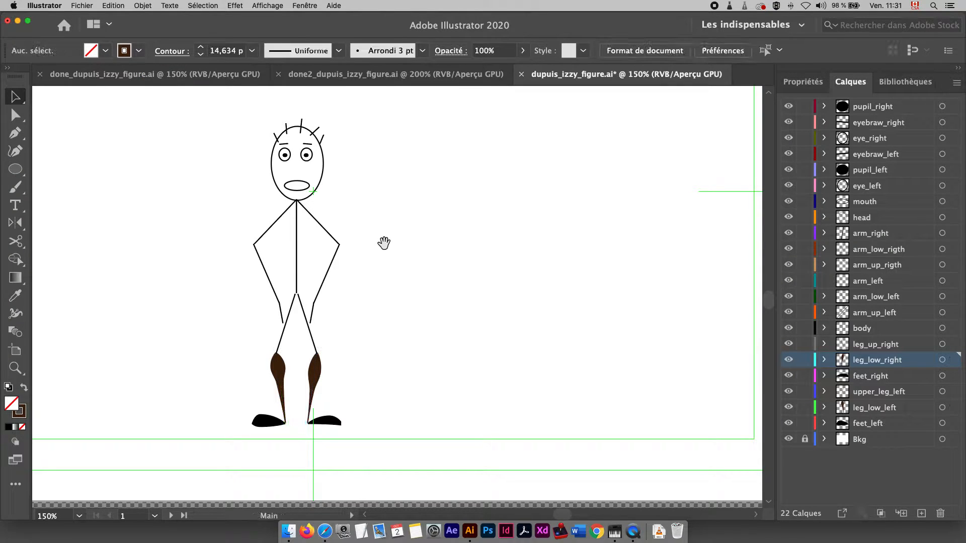
# On the leg_up_right layer, draw a tall rounded rectangle beside the right upper-leg line, spanning from hip to knee
pyautogui.moveTo(386, 242); pyautogui.dragTo(366, 258)
pyautogui.click(348, 251)
pyautogui.click(355, 244)
pyautogui.moveTo(405, 303); pyautogui.dragTo(290, 270)
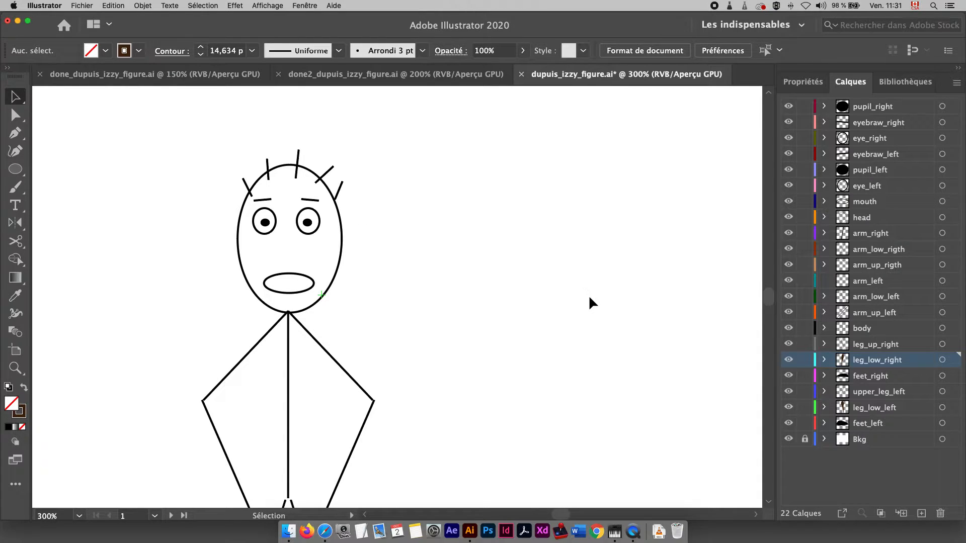
pyautogui.moveTo(379, 325); pyautogui.dragTo(380, 188)
pyautogui.moveTo(410, 382); pyautogui.dragTo(418, 313)
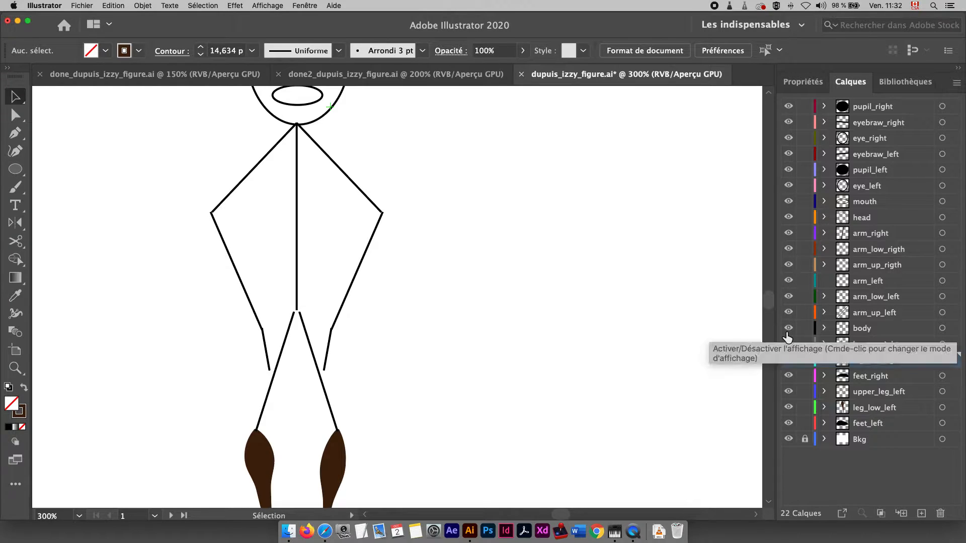
pyautogui.click(888, 233)
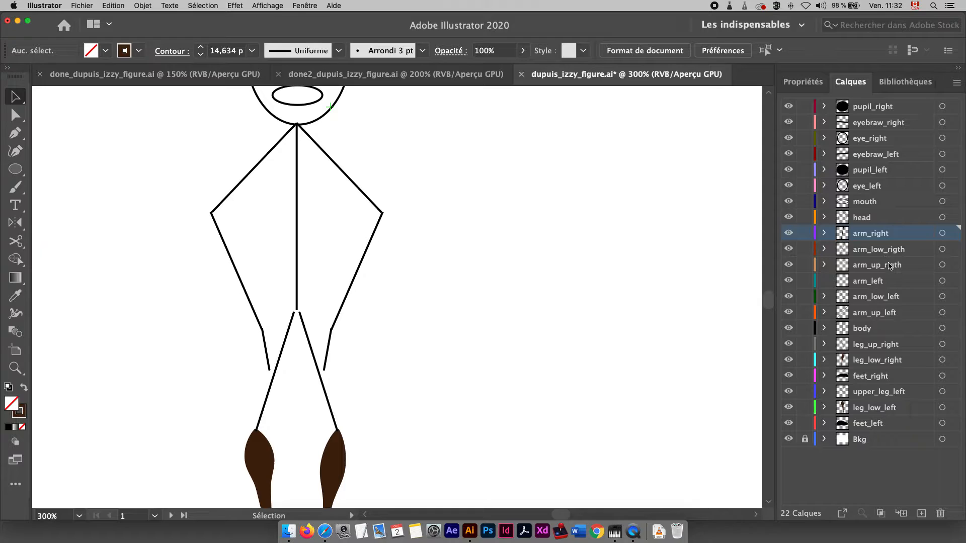
pyautogui.click(881, 346)
pyautogui.click(788, 344)
pyautogui.click(789, 345)
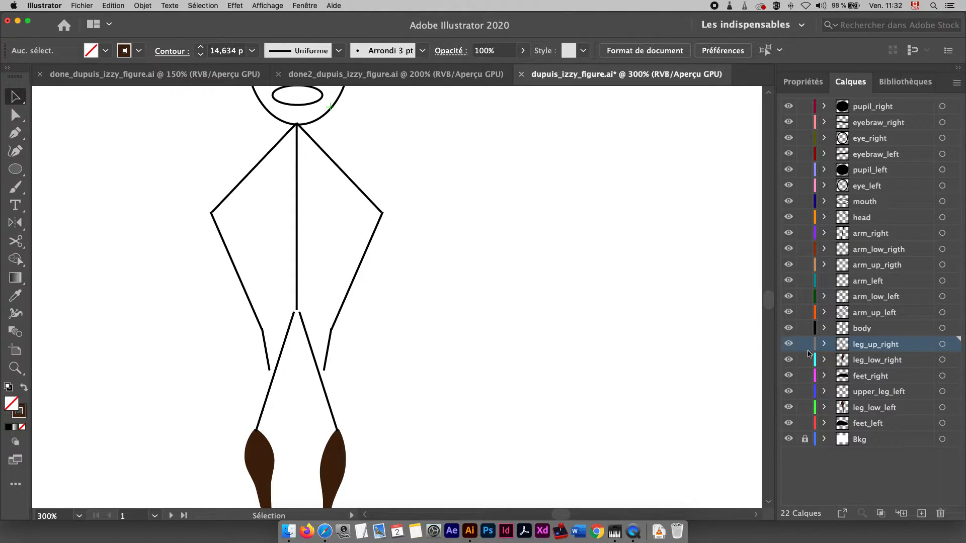
pyautogui.click(789, 345)
pyautogui.click(788, 345)
pyautogui.click(15, 169)
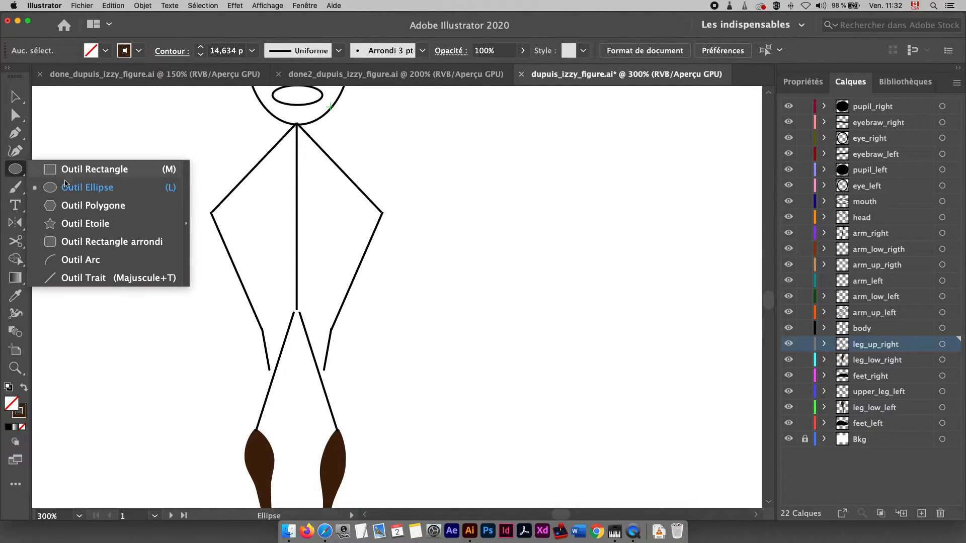
pyautogui.click(90, 240)
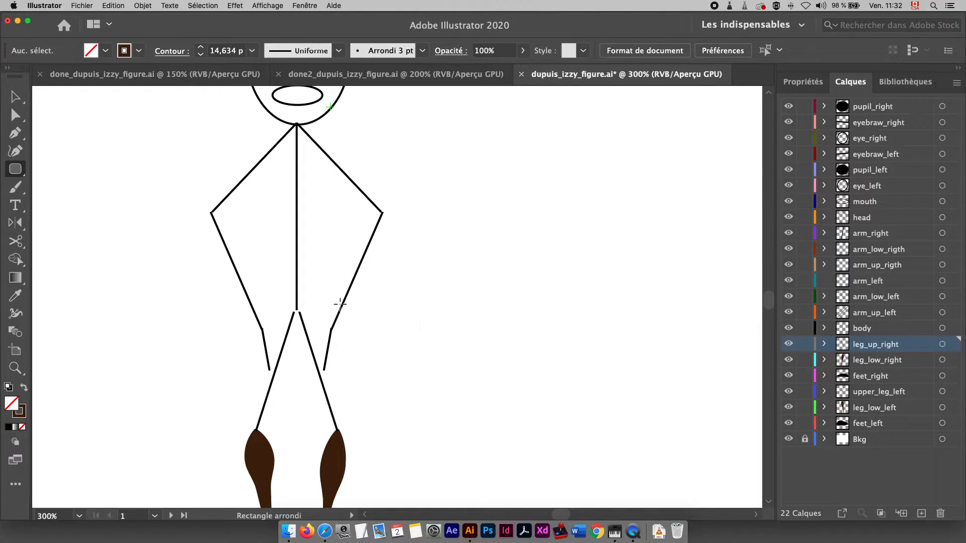
pyautogui.moveTo(312, 296)
pyautogui.mouseDown()
pyautogui.moveTo(351, 377)
pyautogui.moveTo(362, 439)
pyautogui.moveTo(351, 444)
pyautogui.mouseUp()
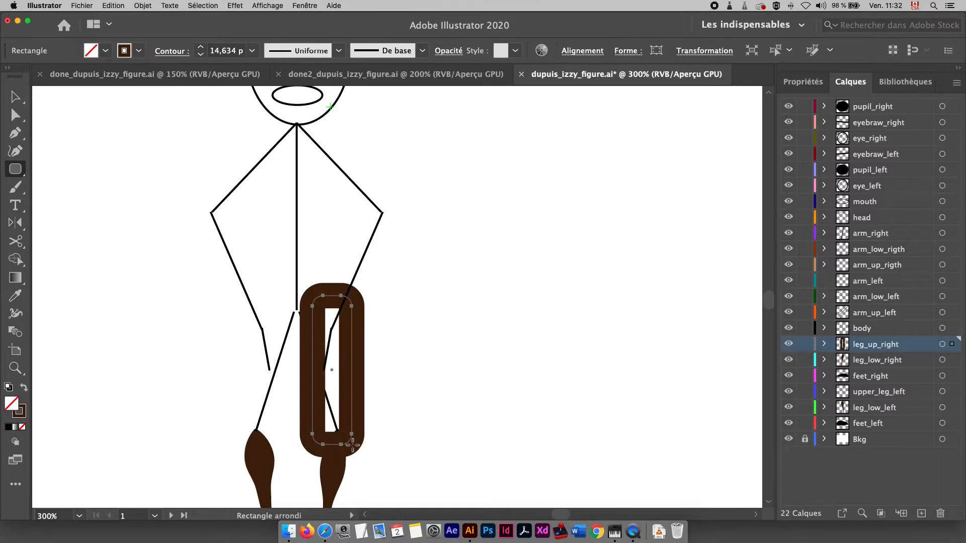
# Remove the rounded rectangle's stroke and fill it with bright green
pyautogui.click(138, 51)
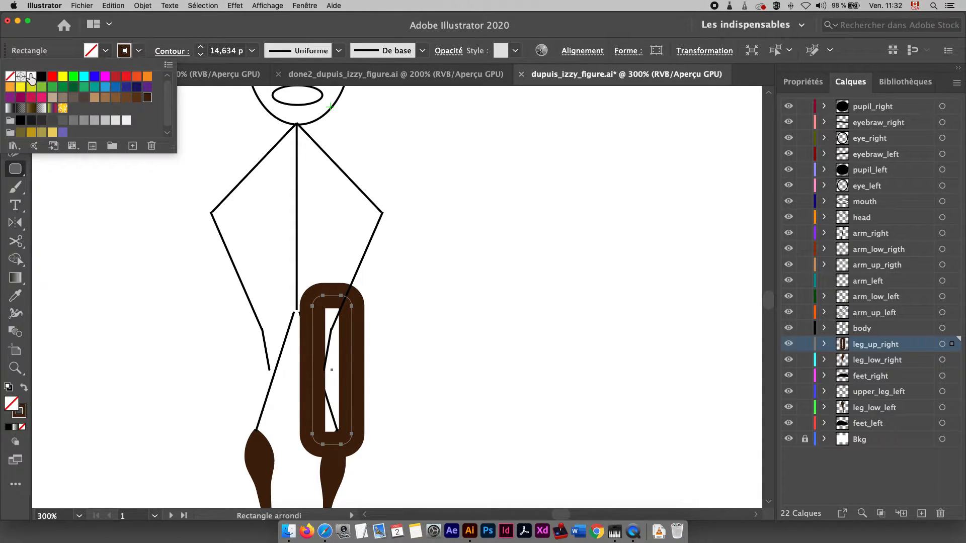
pyautogui.click(14, 78)
pyautogui.click(104, 51)
pyautogui.click(104, 51)
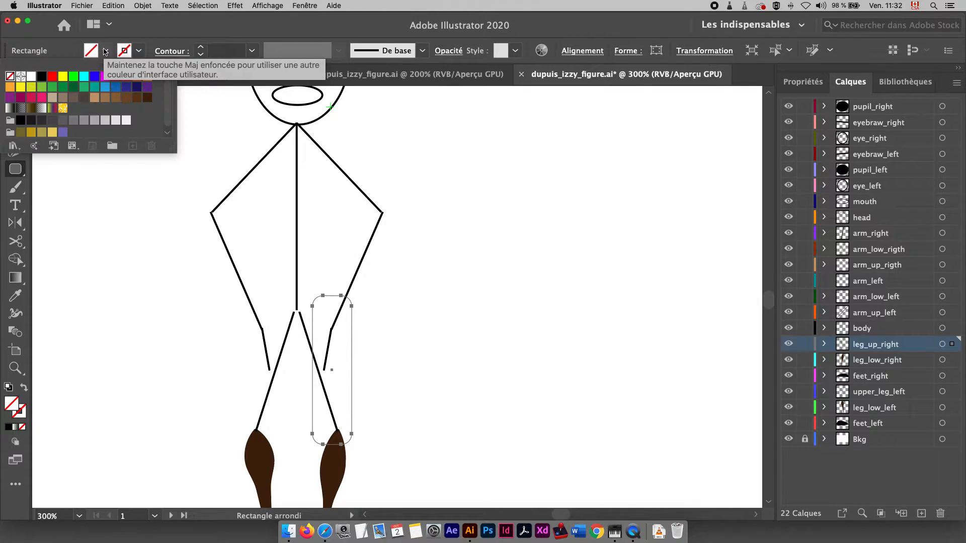
pyautogui.click(74, 76)
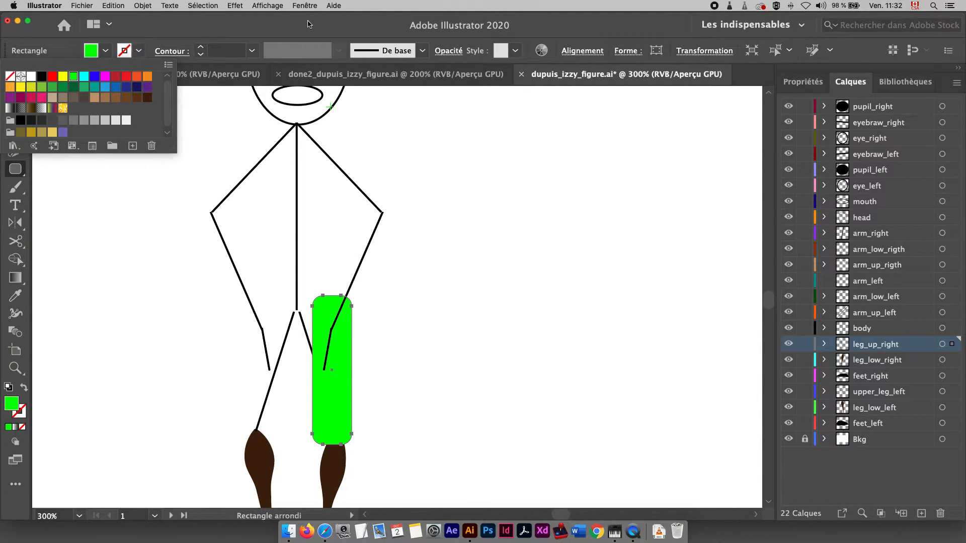
pyautogui.click(304, 5)
pyautogui.click(304, 5)
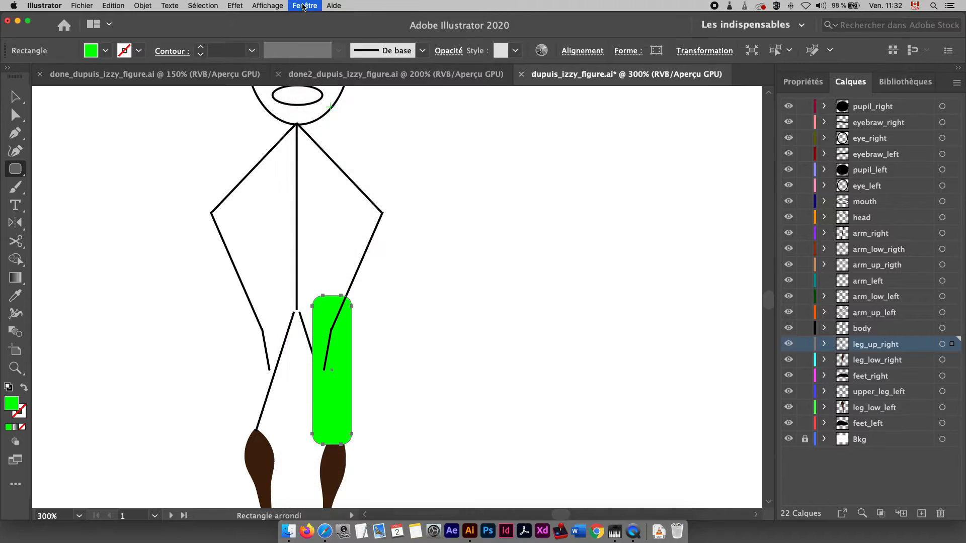
# Rotate the green rounded rectangle with Free Transform and place it over the slanted right upper-leg line
pyautogui.click(16, 99)
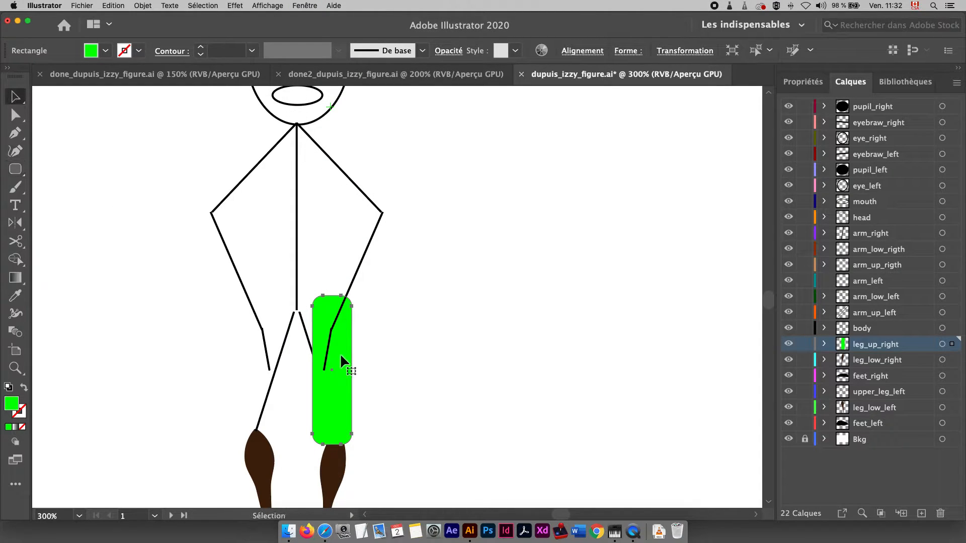
pyautogui.press('e')
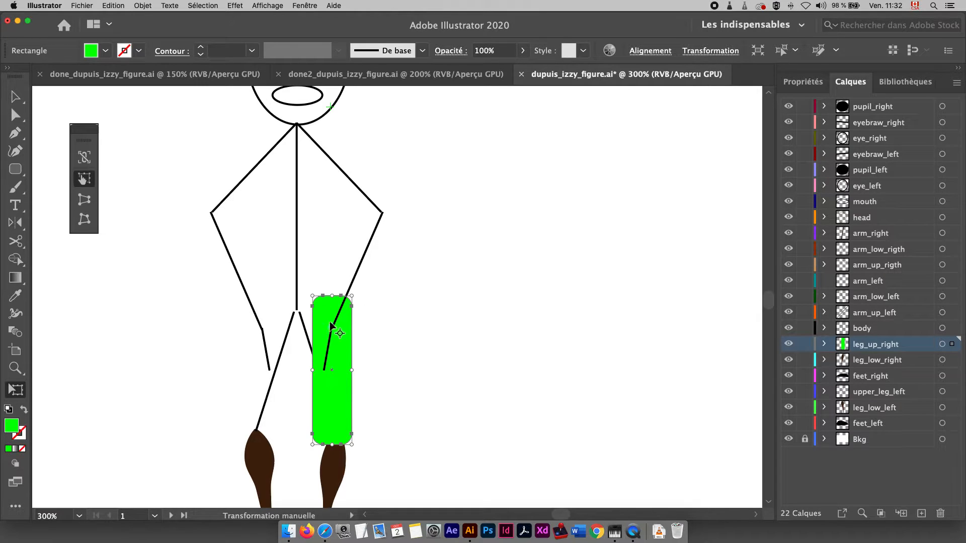
pyautogui.moveTo(371, 291); pyautogui.dragTo(339, 292)
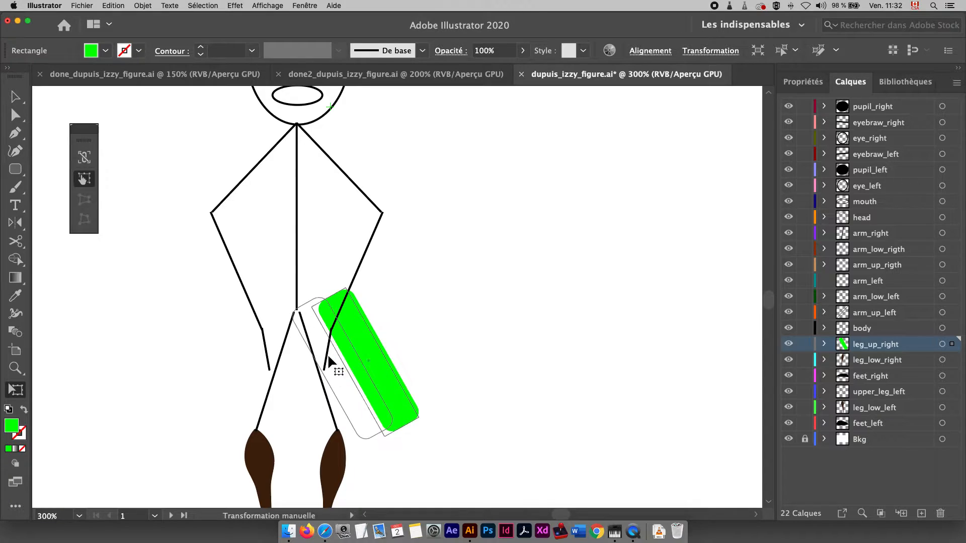
pyautogui.moveTo(399, 403); pyautogui.dragTo(336, 412)
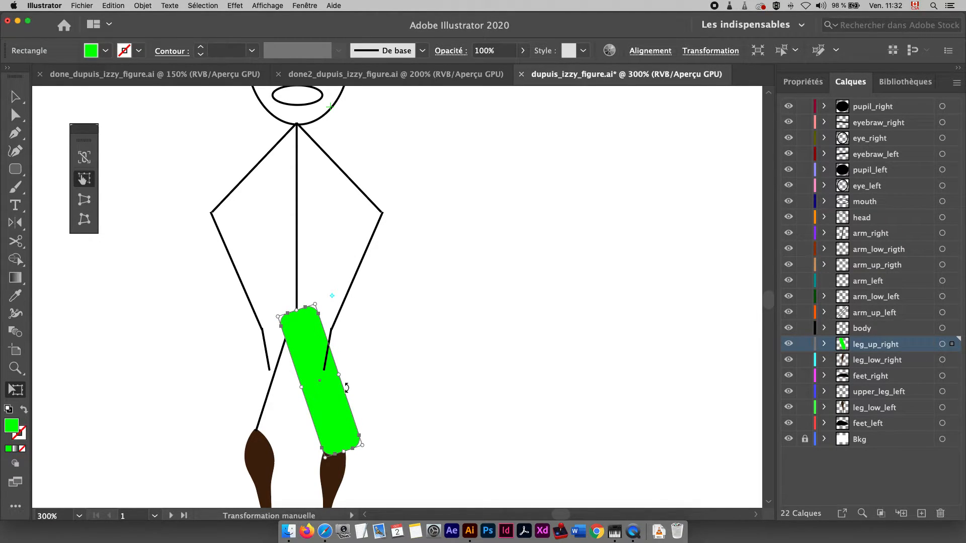
pyautogui.click(19, 99)
# Copy the green thigh shape to the upper_leg_left layer and align the copy over the original
pyautogui.click(447, 349)
pyautogui.click(315, 390)
pyautogui.press('a')
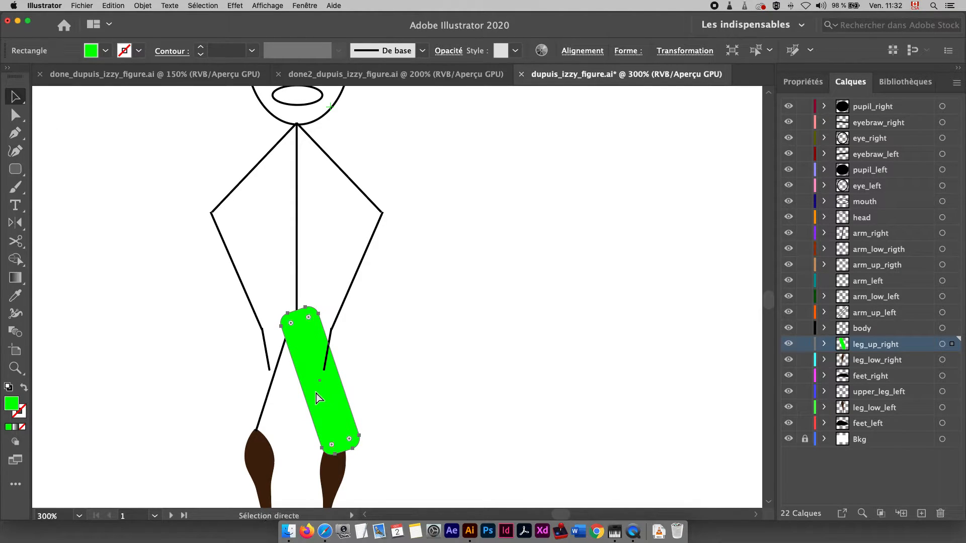
pyautogui.press('v')
pyautogui.click(905, 393)
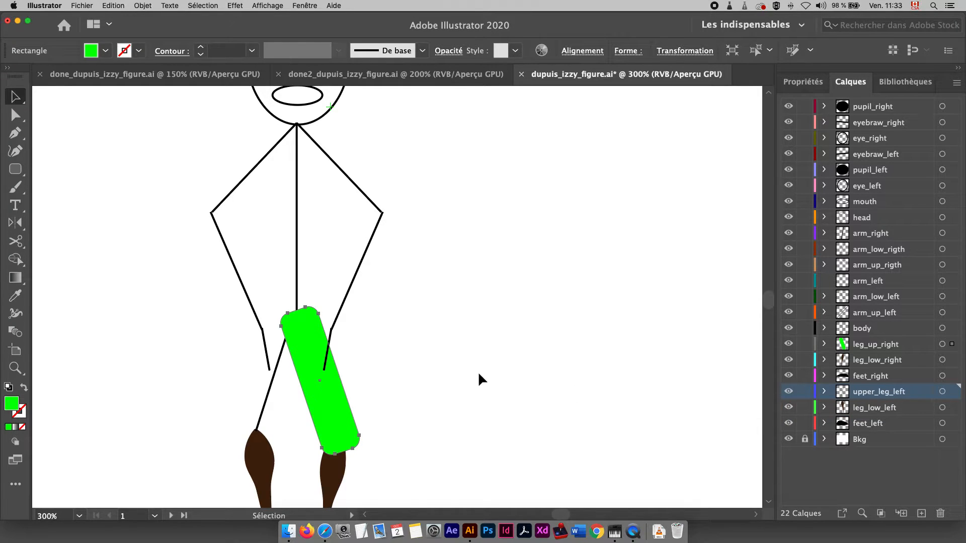
pyautogui.hotkey('ctrl', 'v')
pyautogui.moveTo(432, 356); pyautogui.dragTo(343, 412)
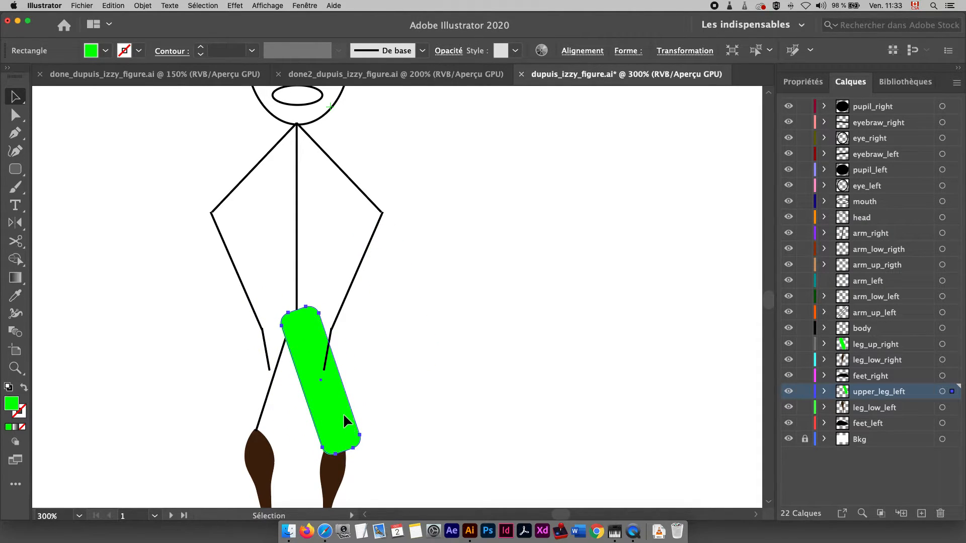
# Mirror the copied thigh across the body's vertical centre line so it covers the left upper leg, and deselect it
pyautogui.click(16, 223)
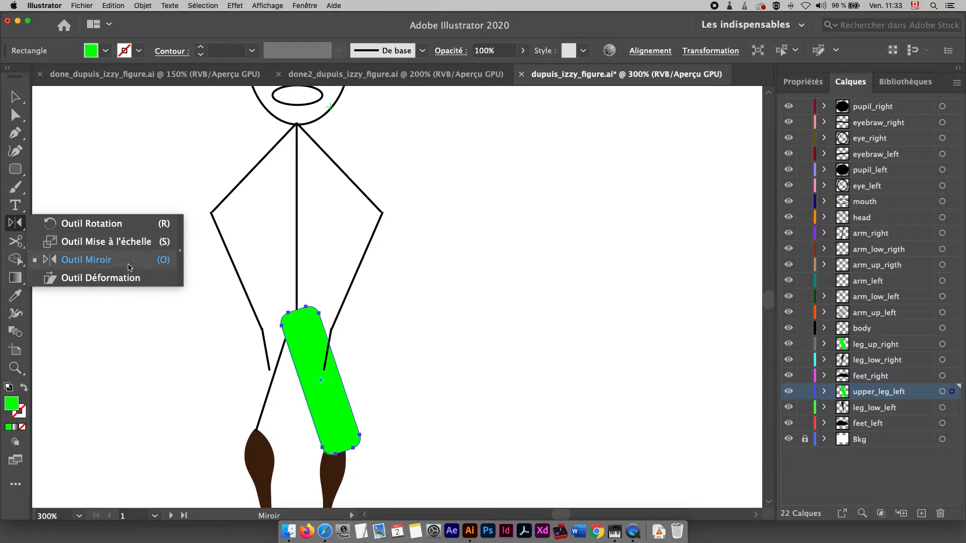
pyautogui.click(128, 260)
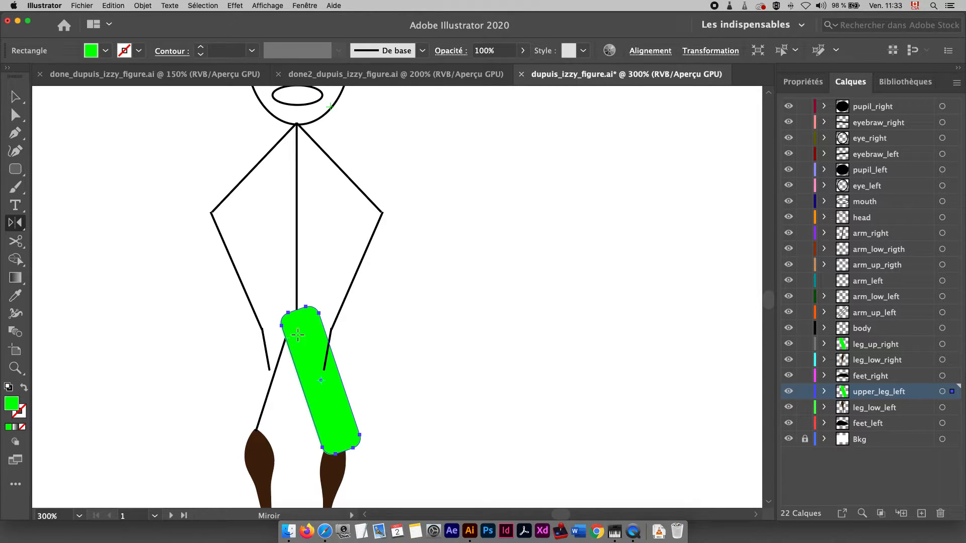
pyautogui.moveTo(336, 407); pyautogui.dragTo(261, 410)
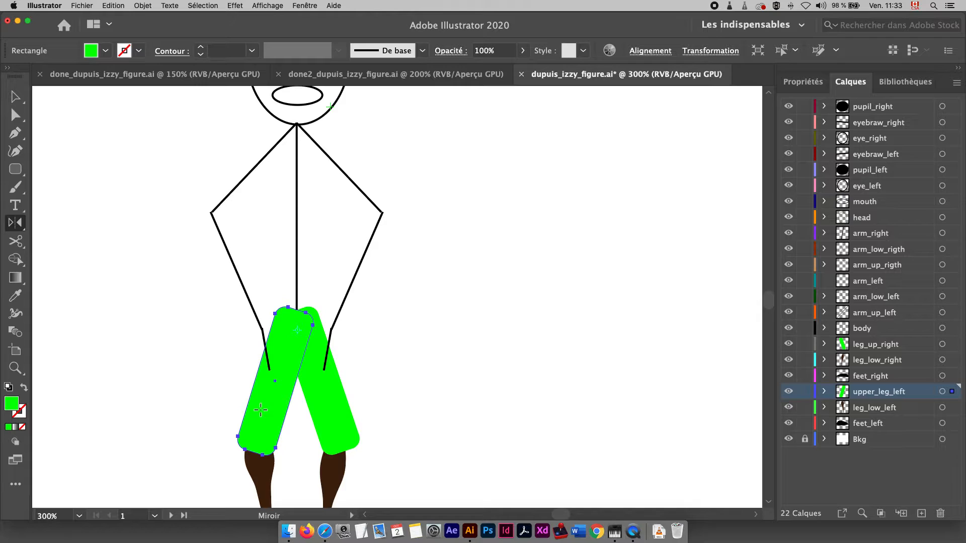
pyautogui.click(16, 97)
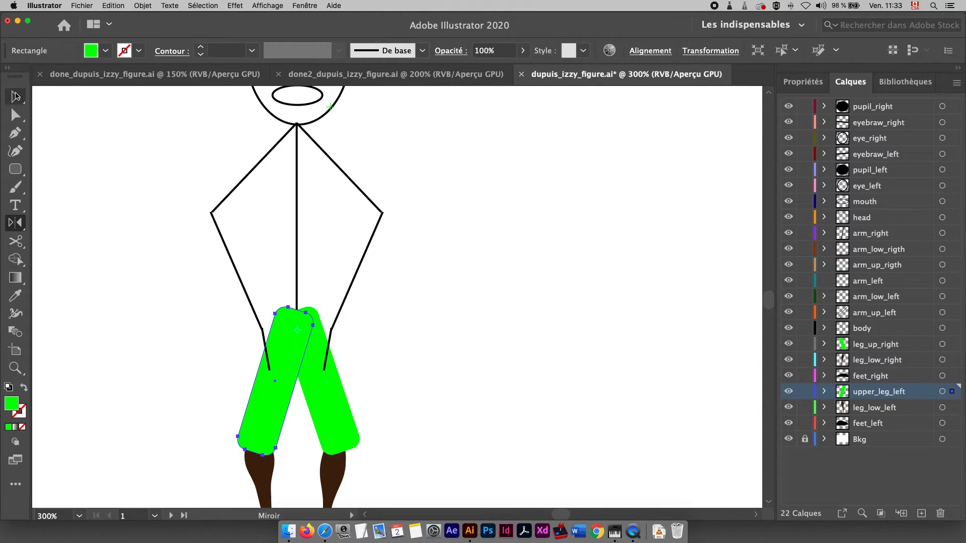
pyautogui.click(430, 315)
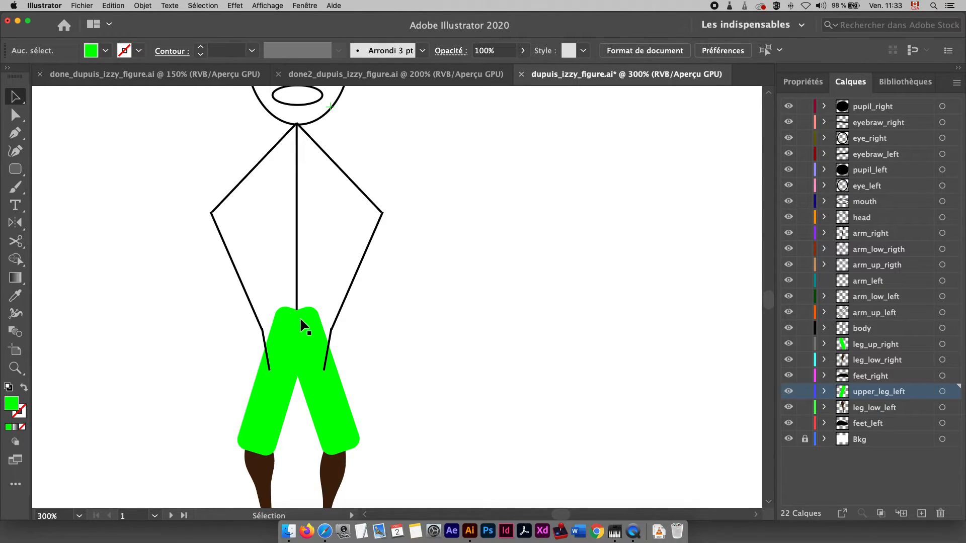
# On the body layer, draw a green rounded rectangle over the hips to fill the gap between the two thighs
pyautogui.click(864, 329)
pyautogui.click(792, 333)
pyautogui.click(792, 333)
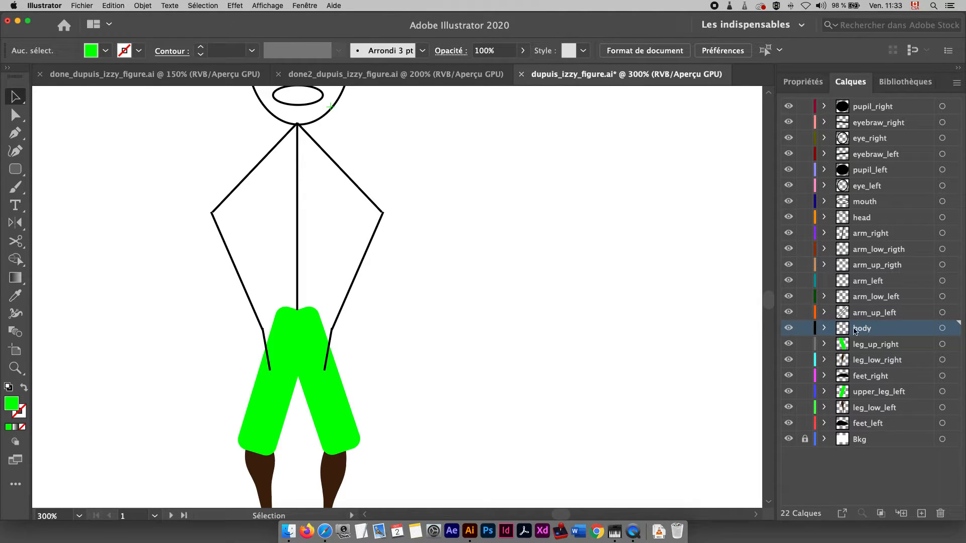
pyautogui.click(16, 169)
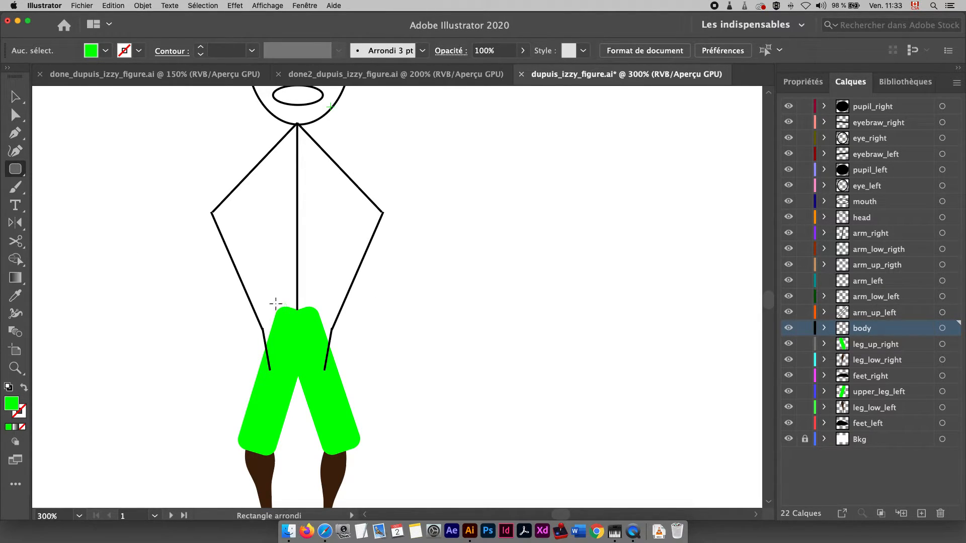
pyautogui.moveTo(278, 305); pyautogui.dragTo(319, 371)
pyautogui.press('v')
pyautogui.click(430, 321)
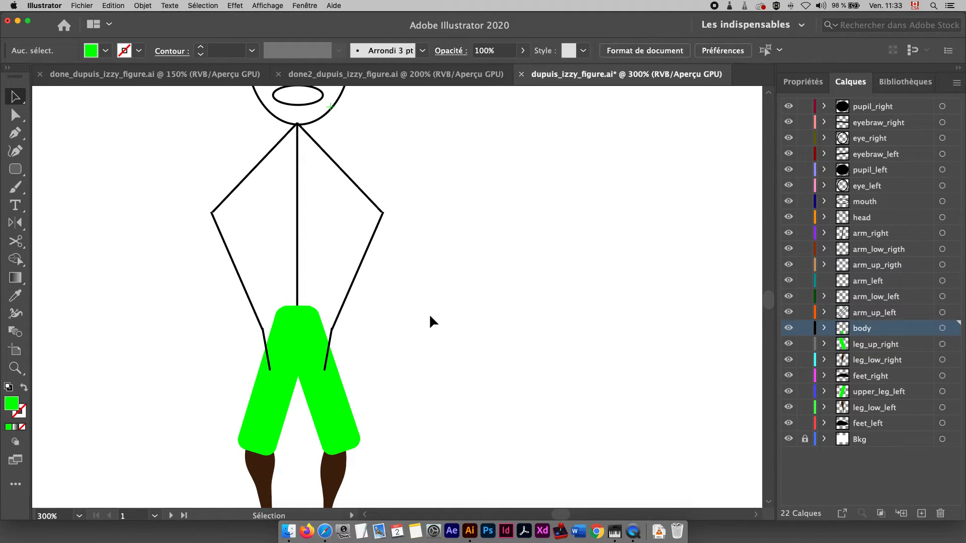
# Hide and show the leg_up_right layer repeatedly to check which artwork it holds
pyautogui.click(903, 361)
pyautogui.click(901, 347)
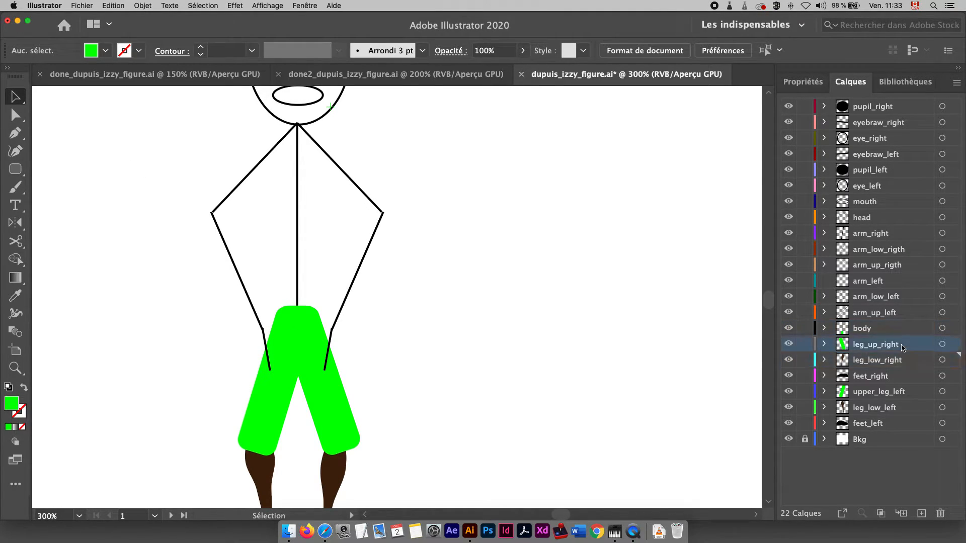
pyautogui.click(788, 345)
pyautogui.click(788, 344)
pyautogui.click(788, 344)
pyautogui.click(788, 344)
pyautogui.click(788, 345)
pyautogui.click(788, 345)
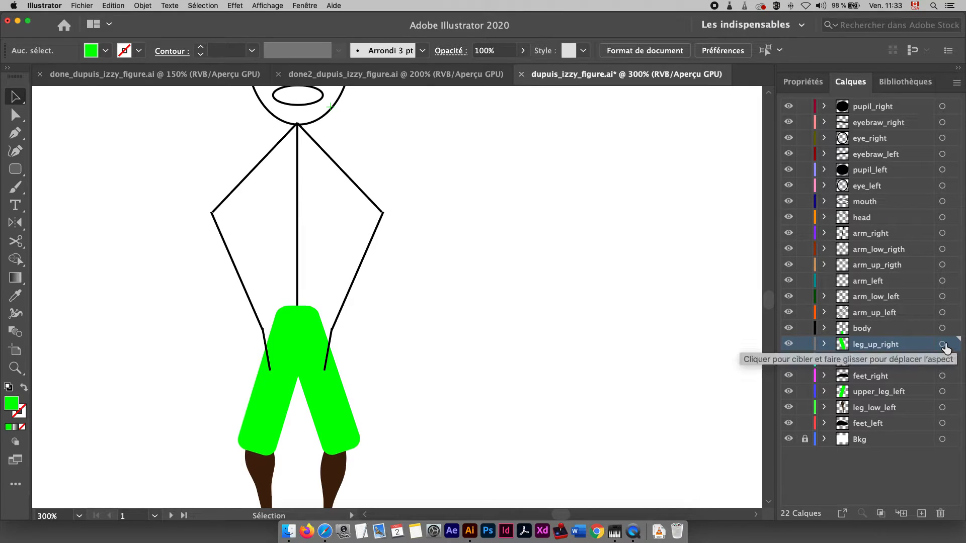
# Try rotating all artwork of the leg_up_right layer around the hip joint, and undo each test rotation
pyautogui.click(943, 345)
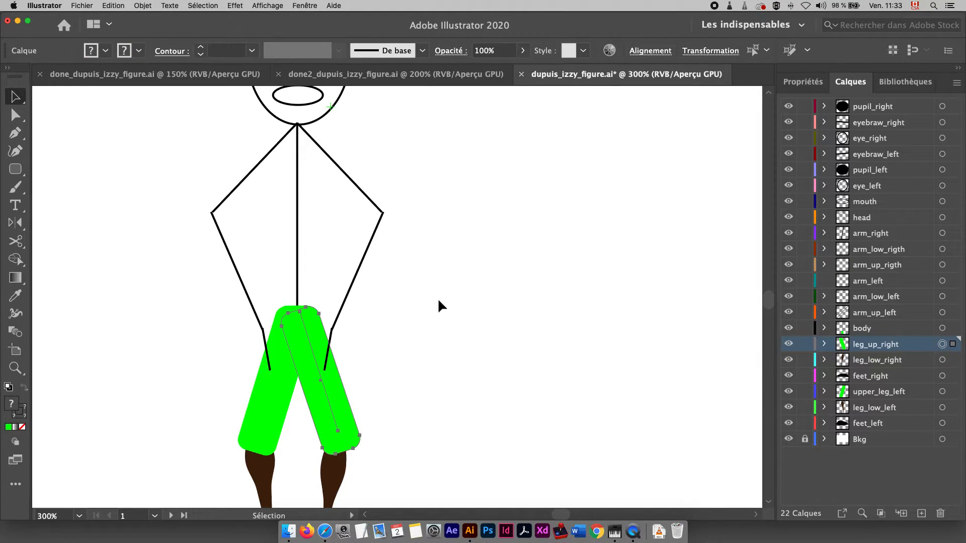
pyautogui.moveTo(16, 223); pyautogui.dragTo(85, 233)
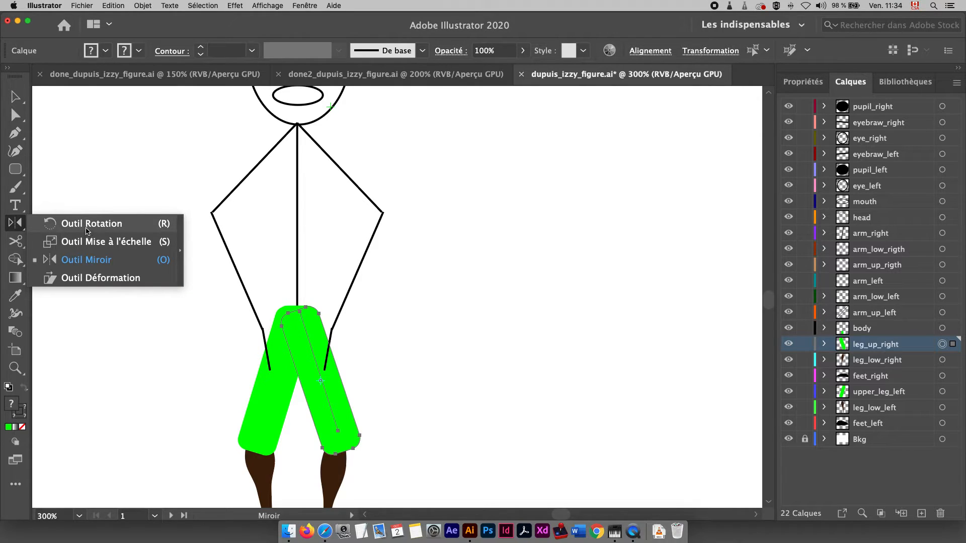
pyautogui.click(88, 231)
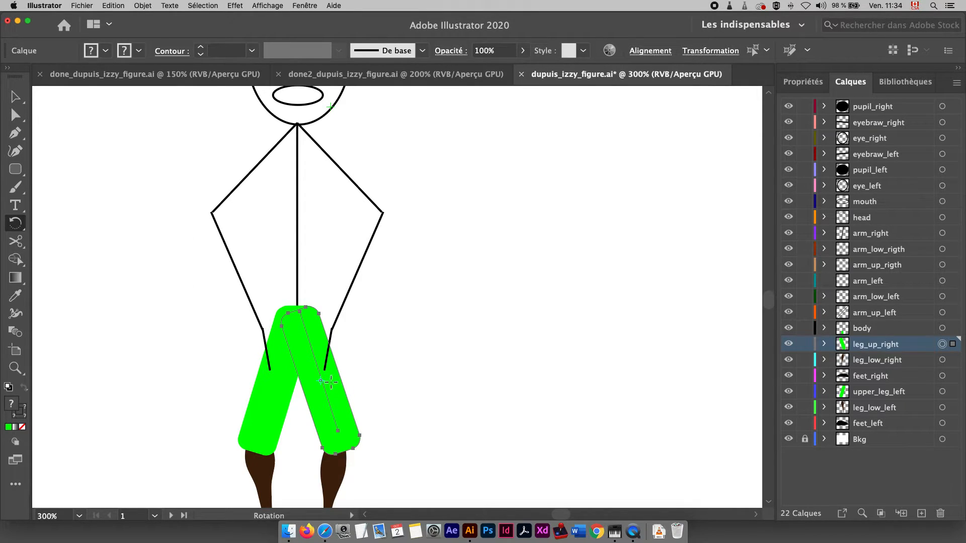
pyautogui.moveTo(321, 381); pyautogui.dragTo(306, 334)
pyautogui.press('super+z')
pyautogui.moveTo(372, 425); pyautogui.dragTo(437, 356)
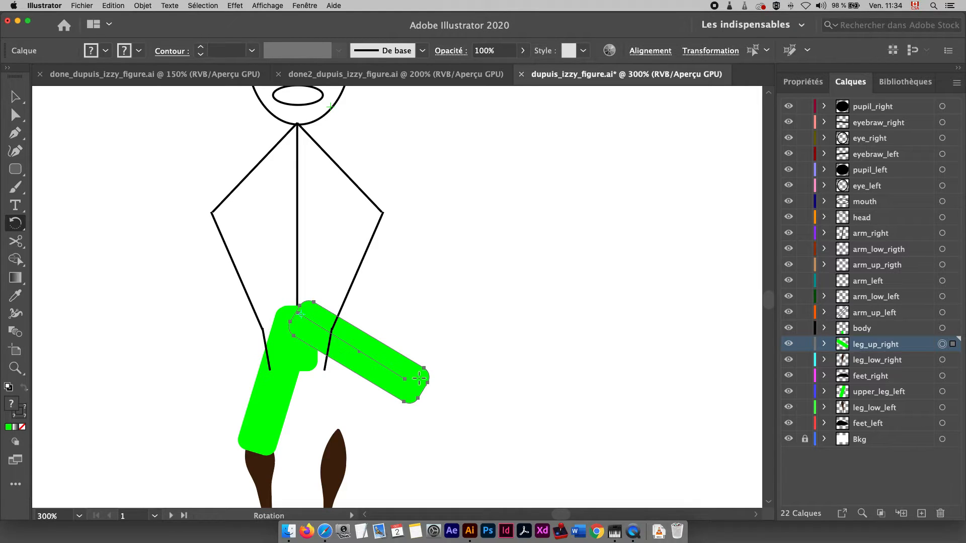
pyautogui.press('cmd+z')
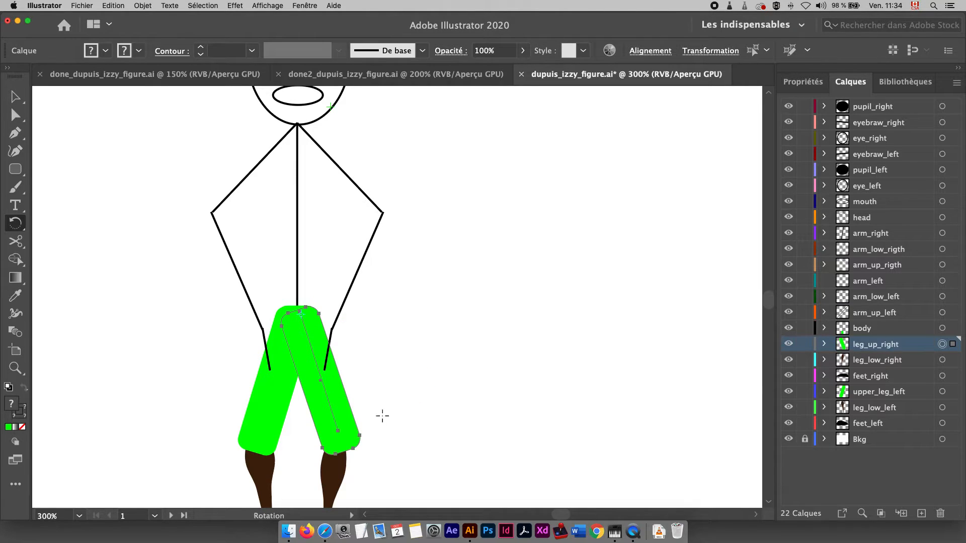
pyautogui.moveTo(352, 425); pyautogui.dragTo(435, 443)
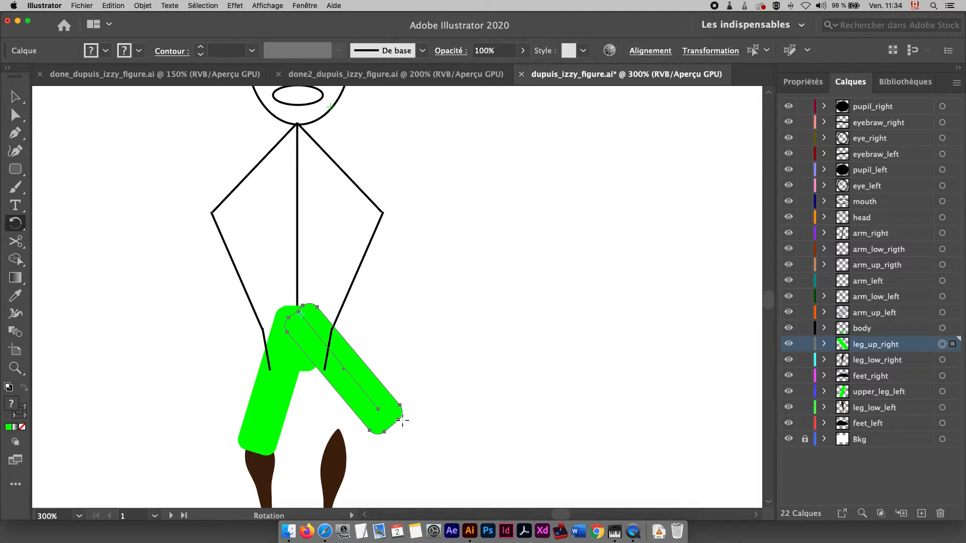
pyautogui.press('super+z')
pyautogui.click(15, 97)
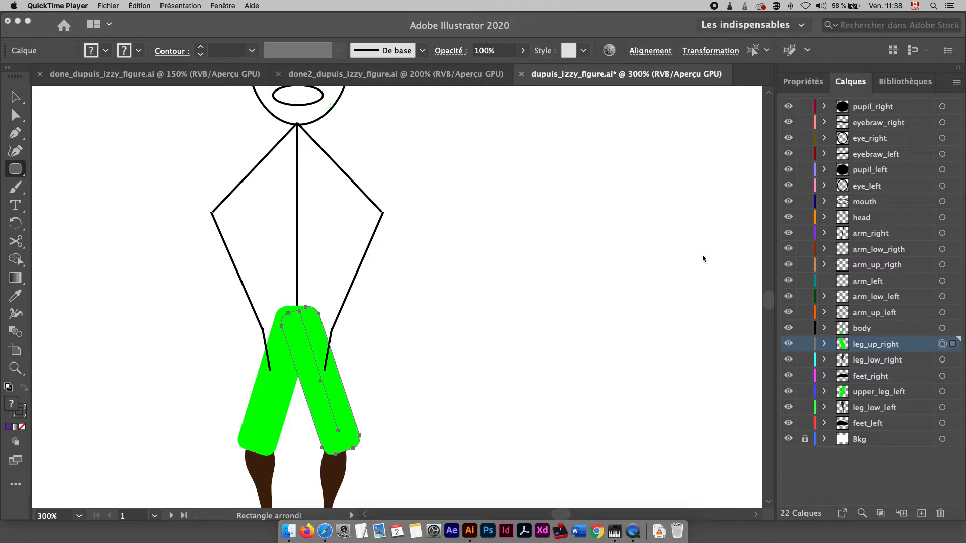
# On the body layer, draw a purple rounded rectangle over the torso line from the neck to the hips, and deselect it
pyautogui.click(899, 333)
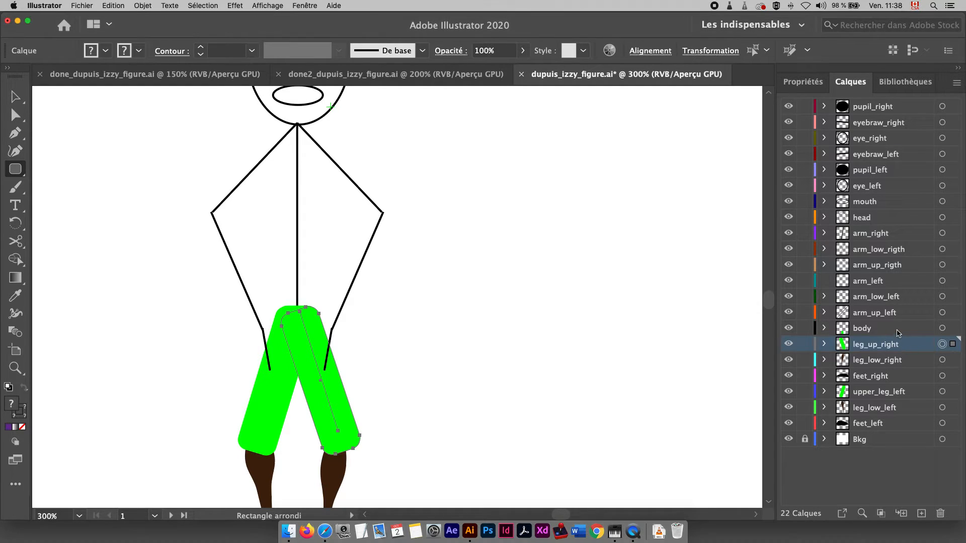
pyautogui.click(897, 332)
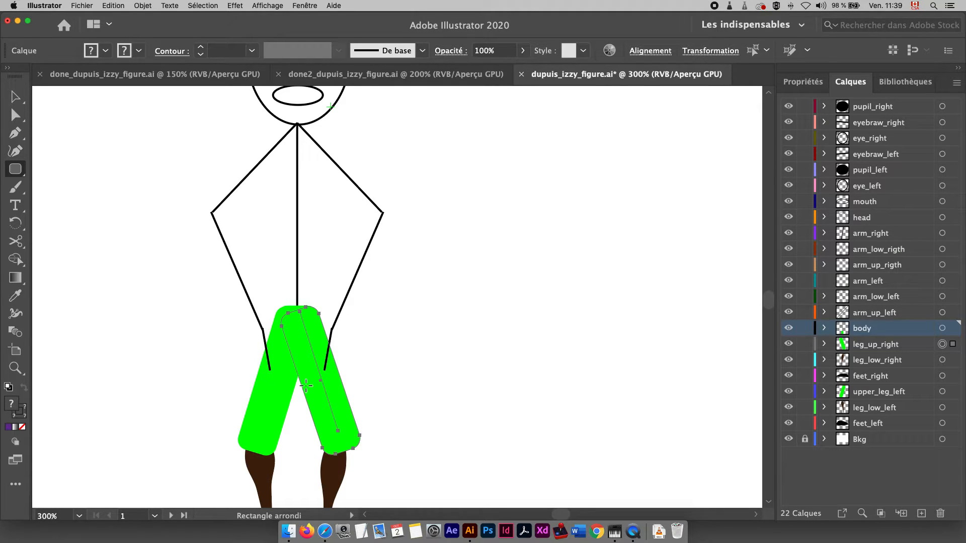
pyautogui.click(16, 96)
pyautogui.click(88, 133)
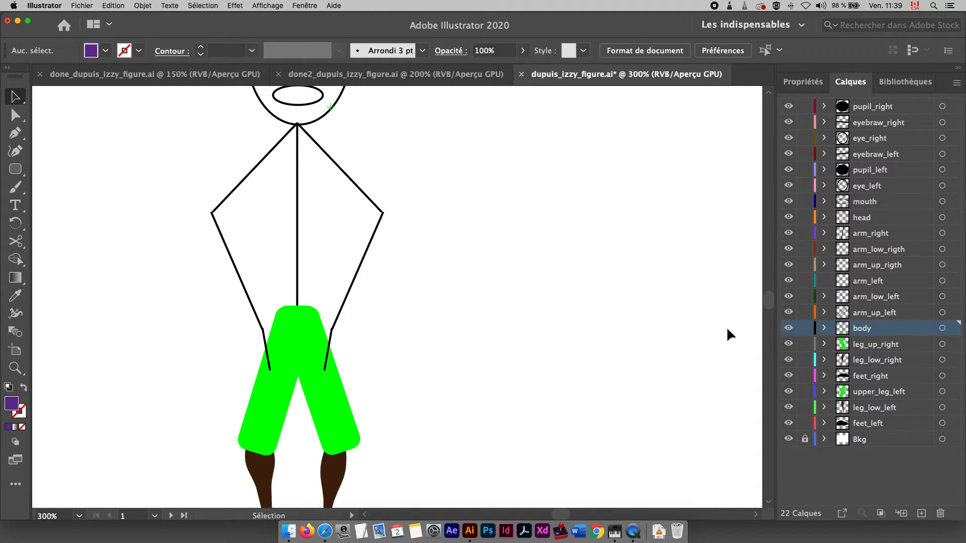
pyautogui.click(15, 169)
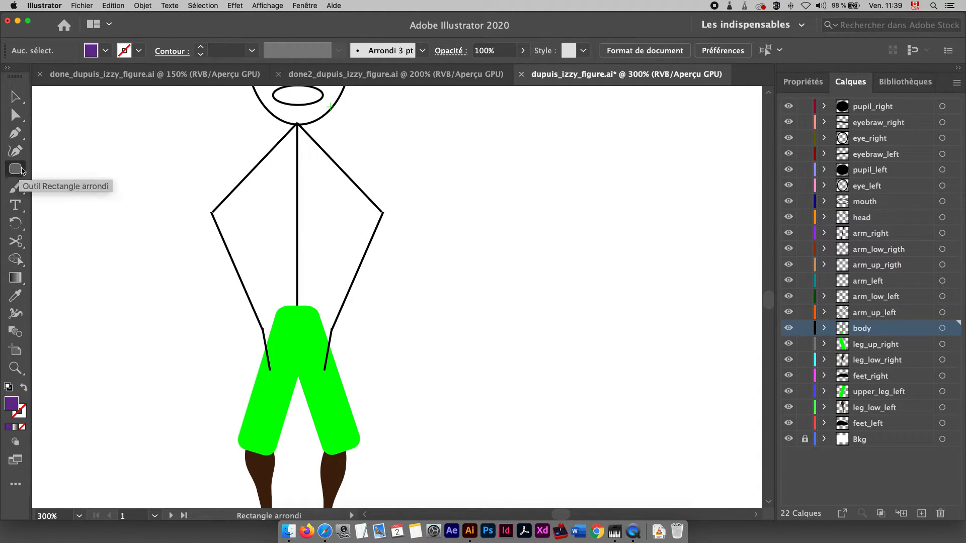
pyautogui.moveTo(270, 124); pyautogui.dragTo(326, 326)
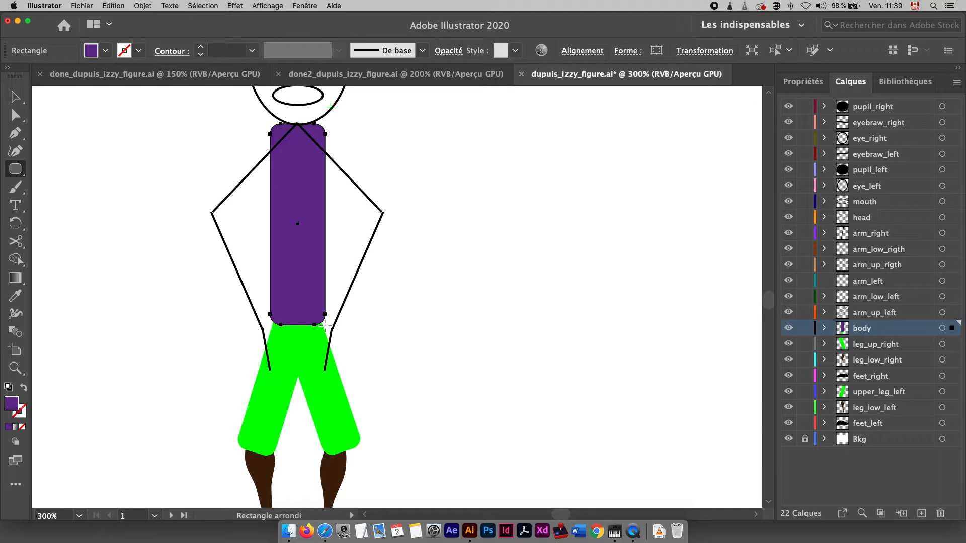
pyautogui.click(15, 97)
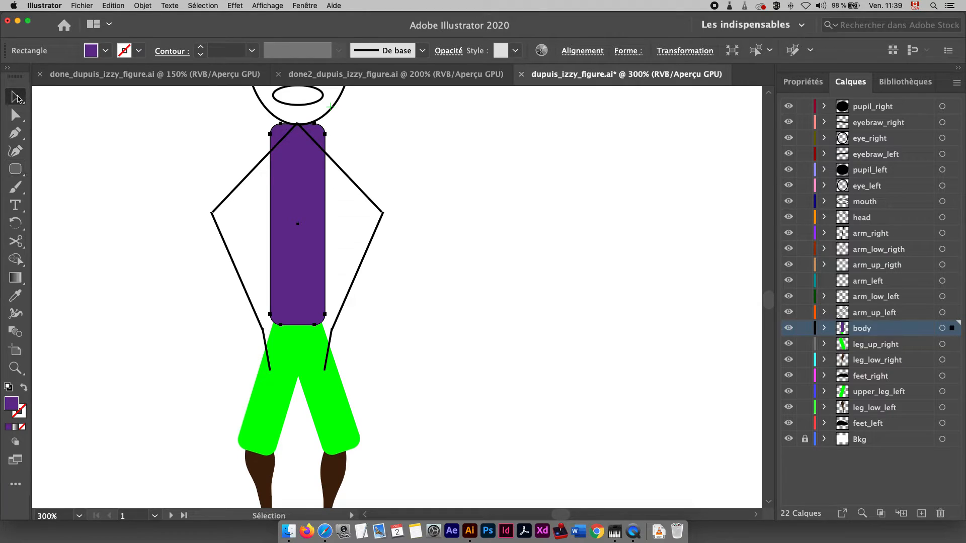
pyautogui.click(350, 160)
# Taper the purple torso with a perspective distortion, widening the shoulders and slightly narrowing the waist symmetrically
pyautogui.click(312, 168)
pyautogui.press('e')
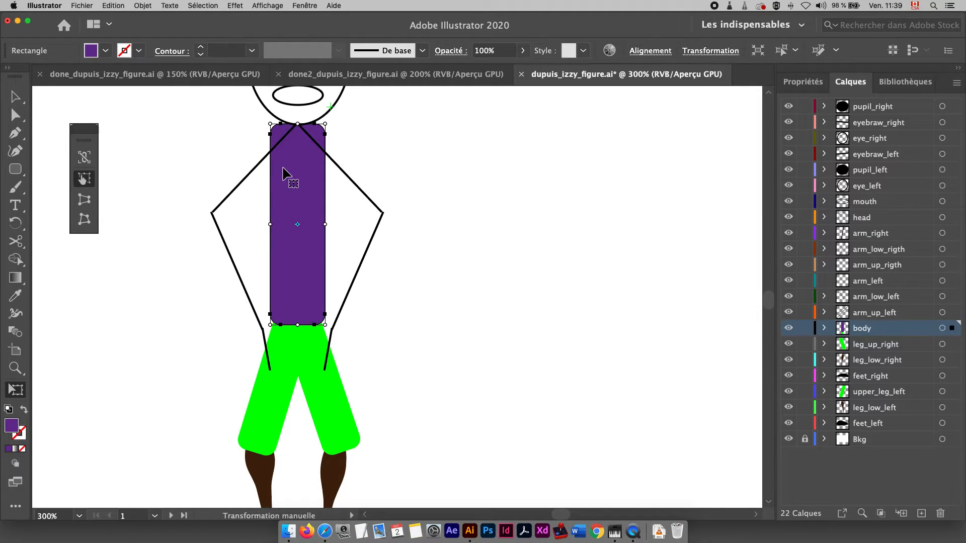
pyautogui.click(83, 203)
pyautogui.moveTo(325, 132); pyautogui.dragTo(339, 126)
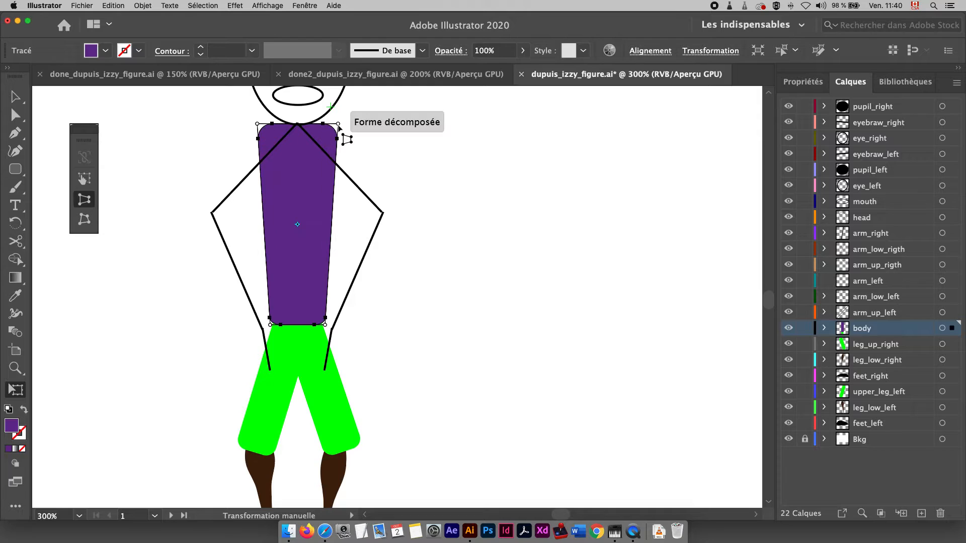
pyautogui.moveTo(325, 325); pyautogui.dragTo(323, 326)
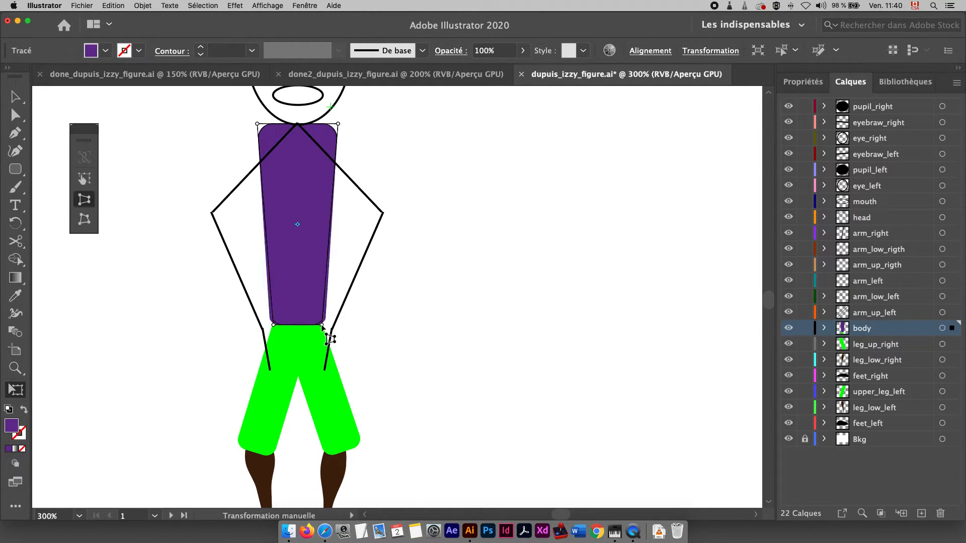
# Lower the torso's upper edge slightly with Free Transform to leave room below the head, and deselect it
pyautogui.click(90, 185)
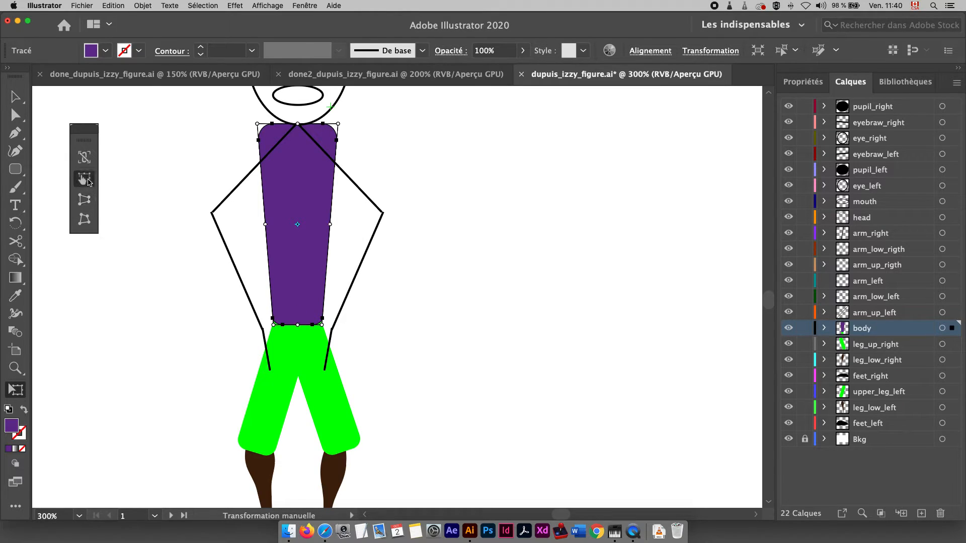
pyautogui.moveTo(299, 123); pyautogui.dragTo(299, 129)
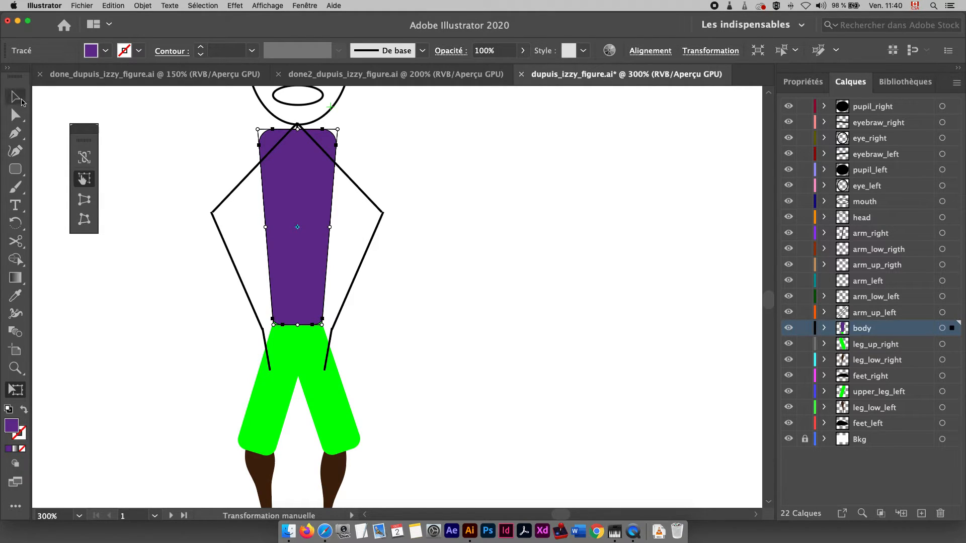
pyautogui.click(20, 99)
pyautogui.click(218, 132)
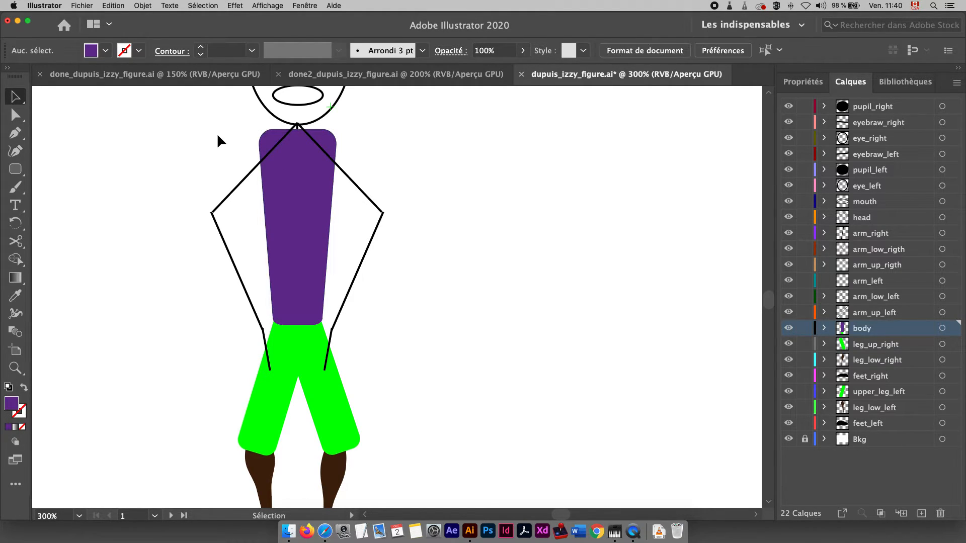
# Draw a small purple circle with the Rounded Rectangle tool as the neck between head and torso, and deselect it
pyautogui.click(21, 170)
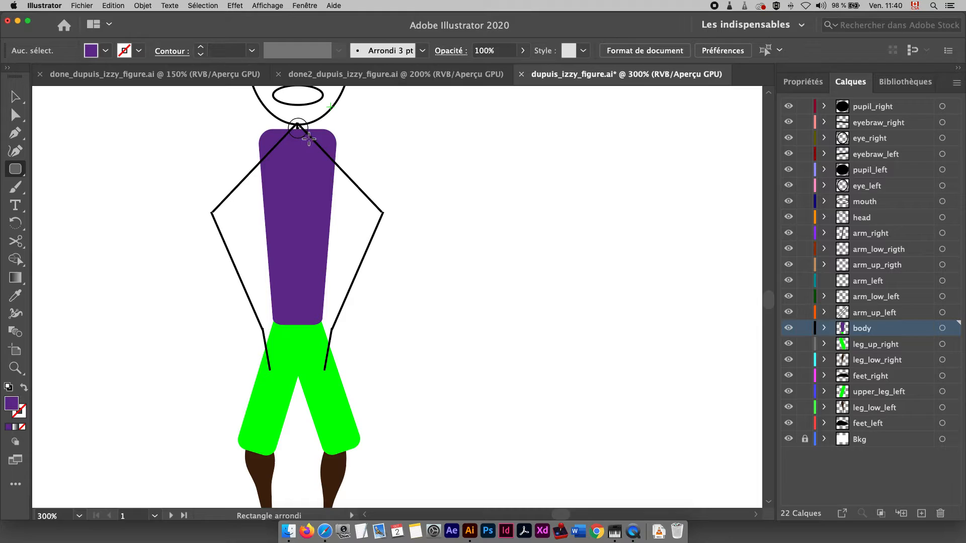
pyautogui.moveTo(308, 138); pyautogui.dragTo(309, 139)
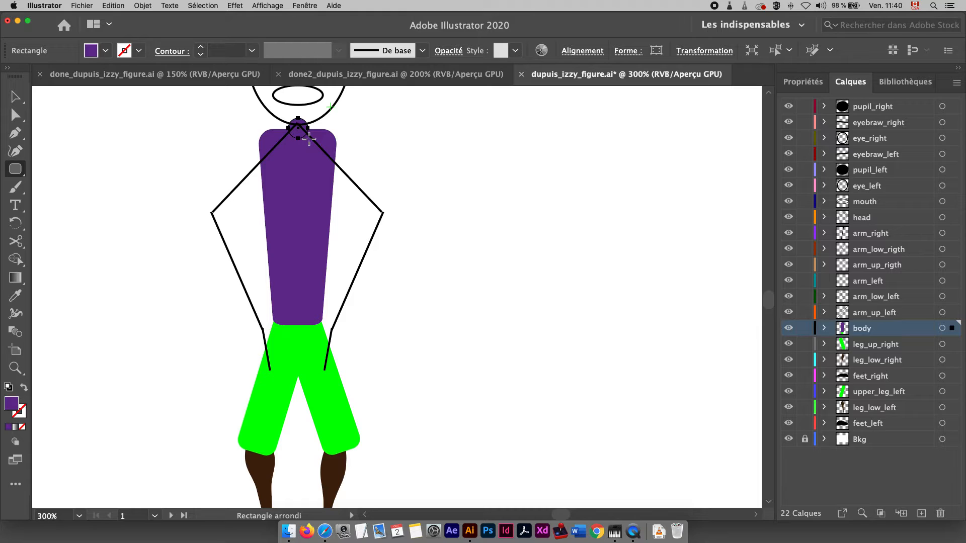
pyautogui.press('v')
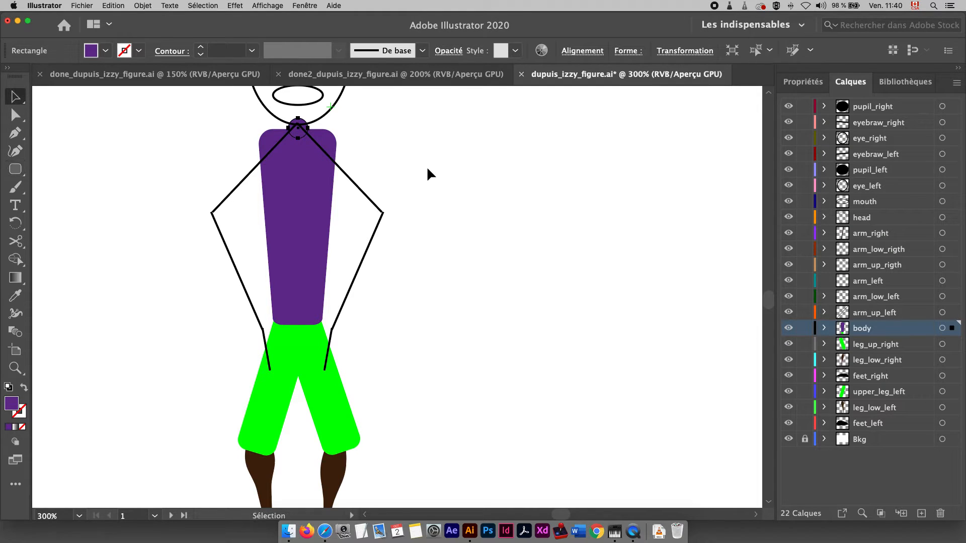
pyautogui.click(446, 164)
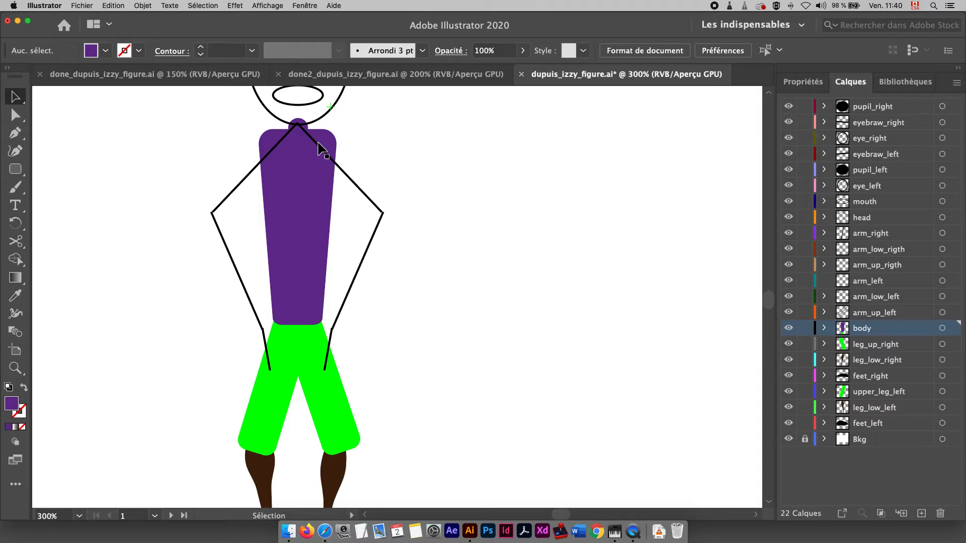
# Move all six arm layers, from arm_right to arm_up_left, directly below the body layer
pyautogui.click(910, 300)
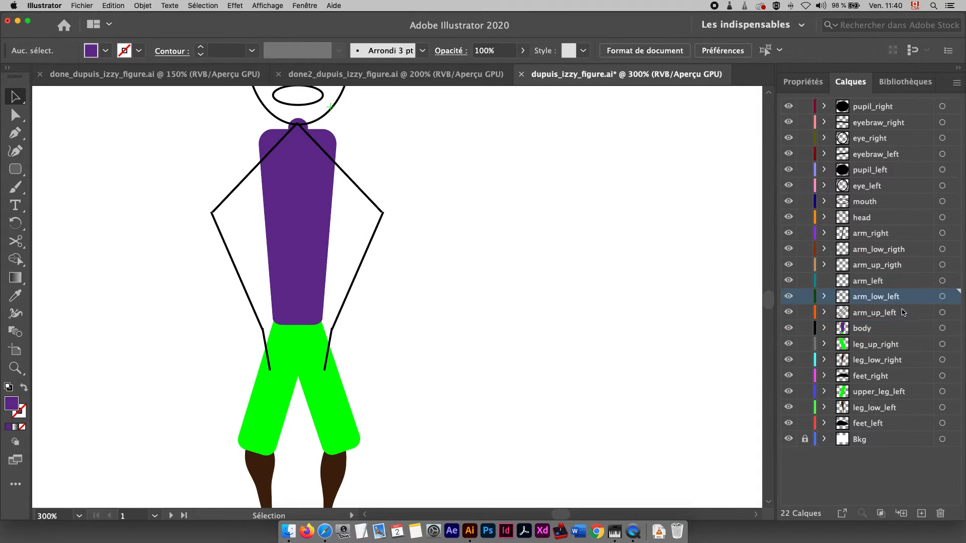
pyautogui.click(902, 314)
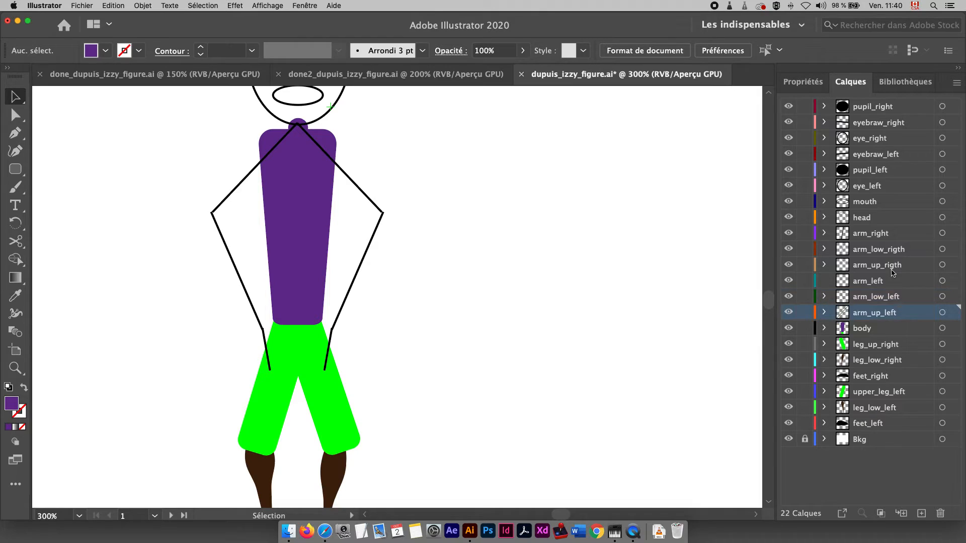
pyautogui.keyDown('shift'); pyautogui.click(891, 238); pyautogui.keyUp('shift')
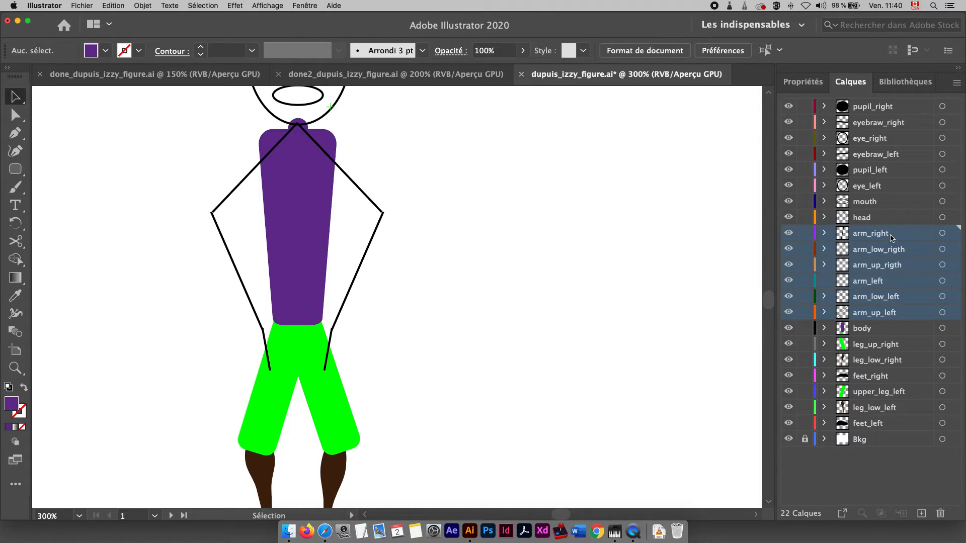
pyautogui.moveTo(891, 238); pyautogui.dragTo(888, 332)
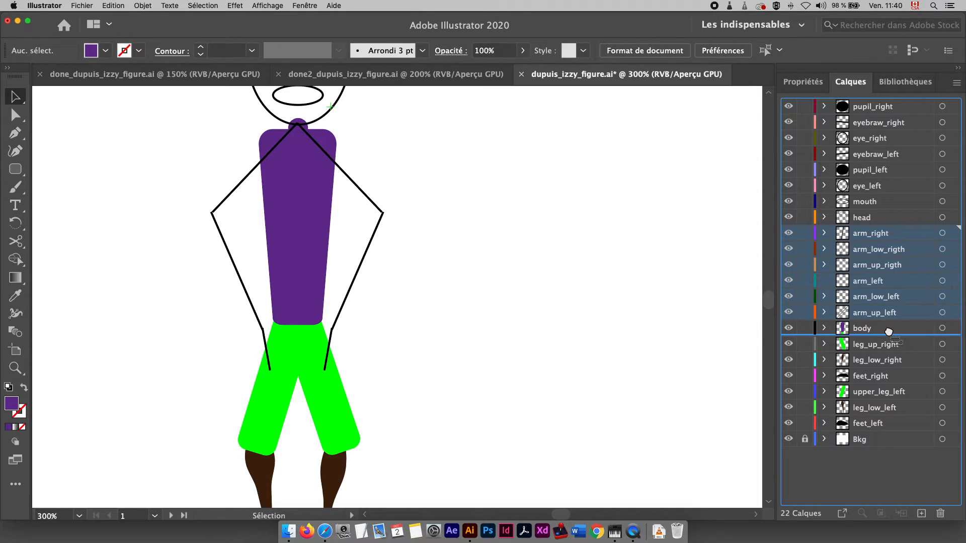
pyautogui.moveTo(889, 331); pyautogui.dragTo(889, 334)
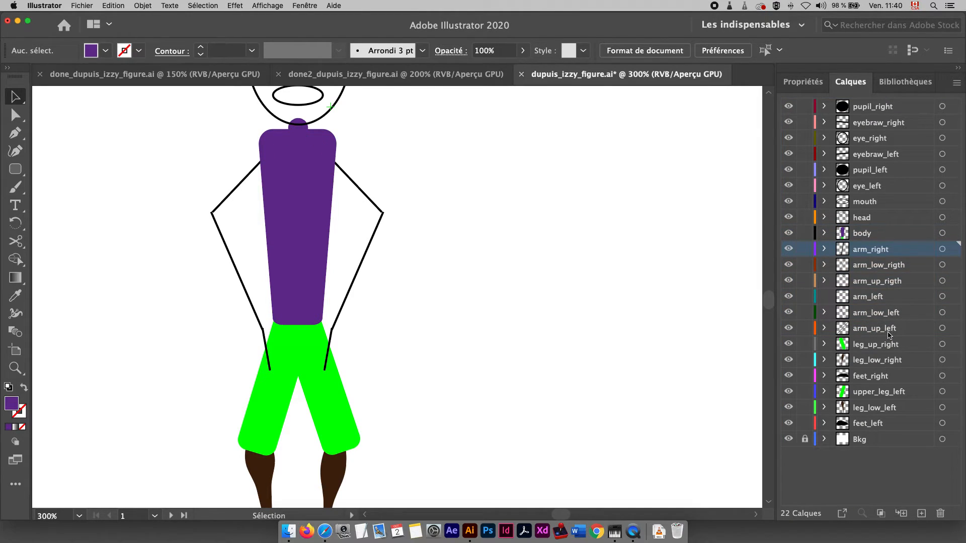
# Hide and show the arm_right, arm_low_rigth and body layers in turn to check which part each one holds
pyautogui.click(789, 249)
pyautogui.click(790, 251)
pyautogui.click(789, 266)
pyautogui.click(789, 266)
pyautogui.click(841, 236)
pyautogui.click(789, 234)
pyautogui.click(789, 234)
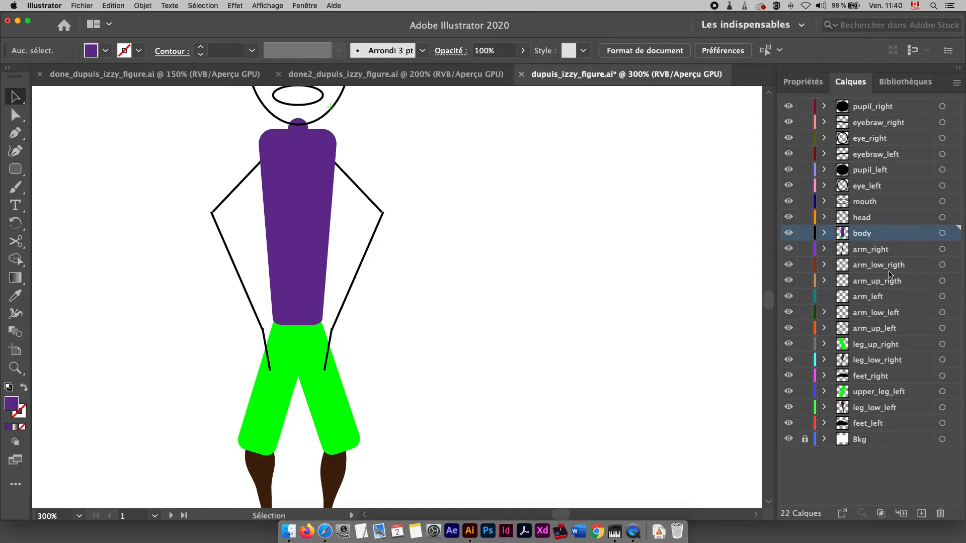
pyautogui.click(904, 250)
pyautogui.click(787, 250)
pyautogui.click(787, 250)
pyautogui.click(862, 267)
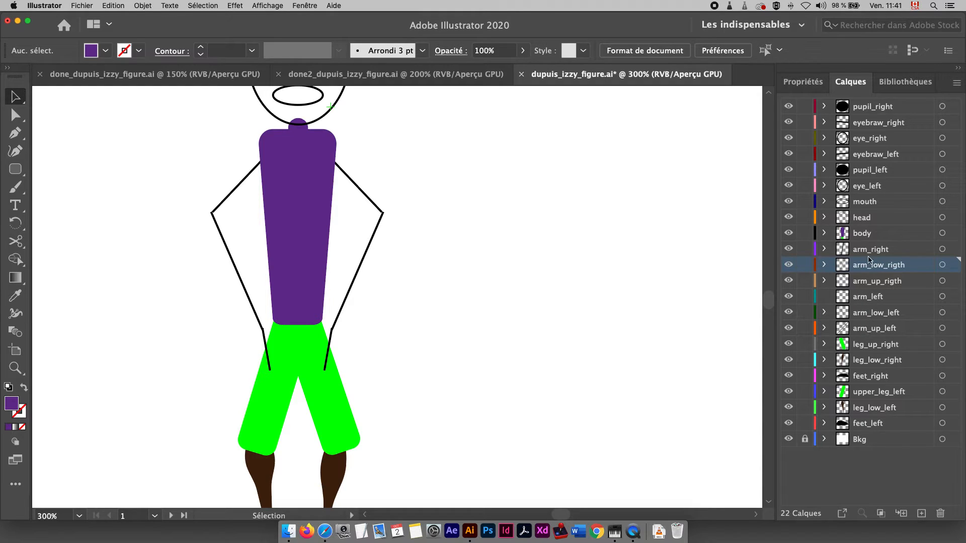
pyautogui.click(874, 250)
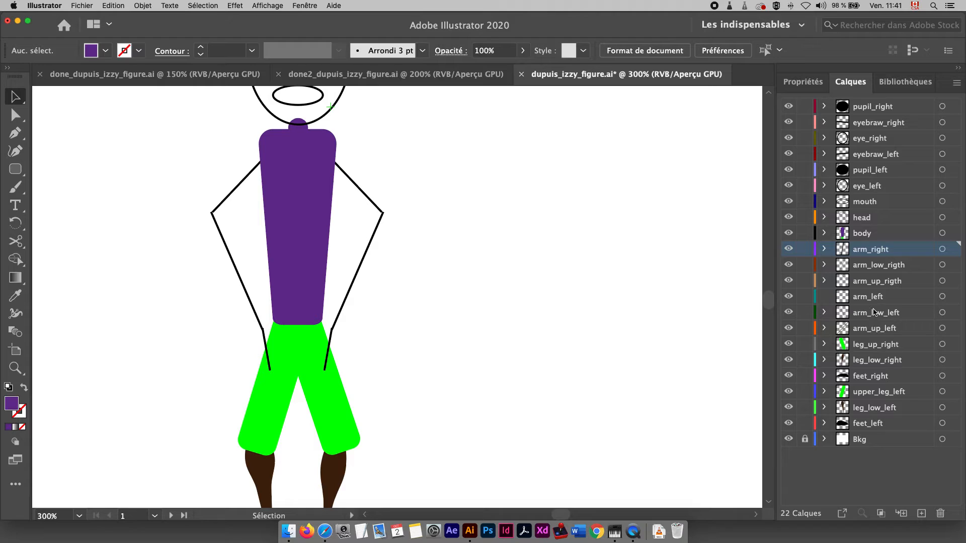
# Draw a small horizontal purple rounded rectangle on the arm_up_rigth layer, beside the torso, as the upper arm
pyautogui.click(877, 283)
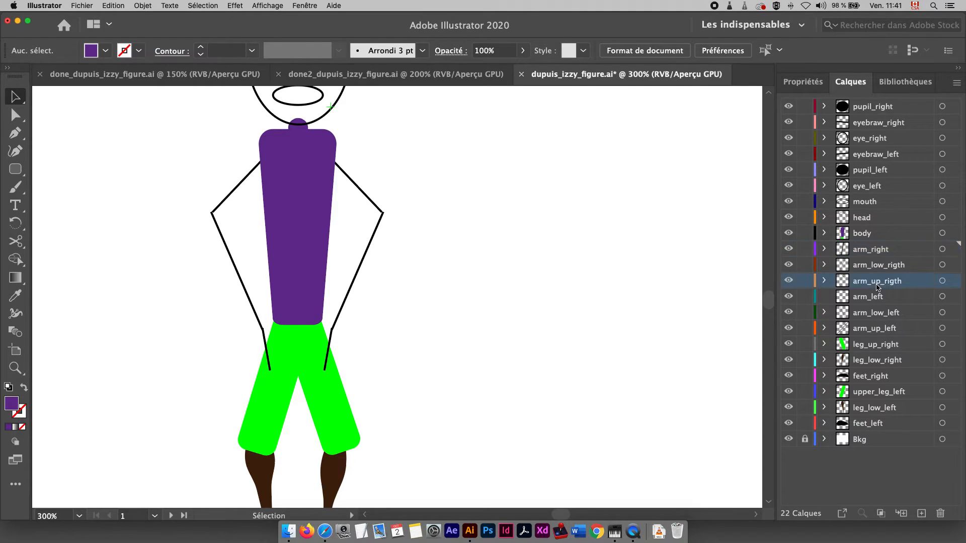
pyautogui.click(789, 281)
pyautogui.click(789, 281)
pyautogui.click(15, 169)
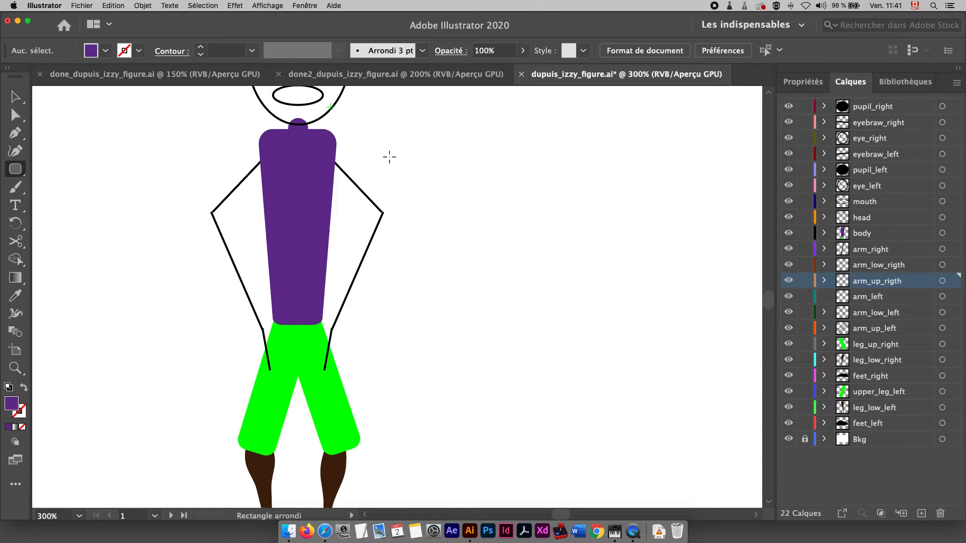
pyautogui.moveTo(410, 171); pyautogui.dragTo(453, 171)
pyautogui.press('v')
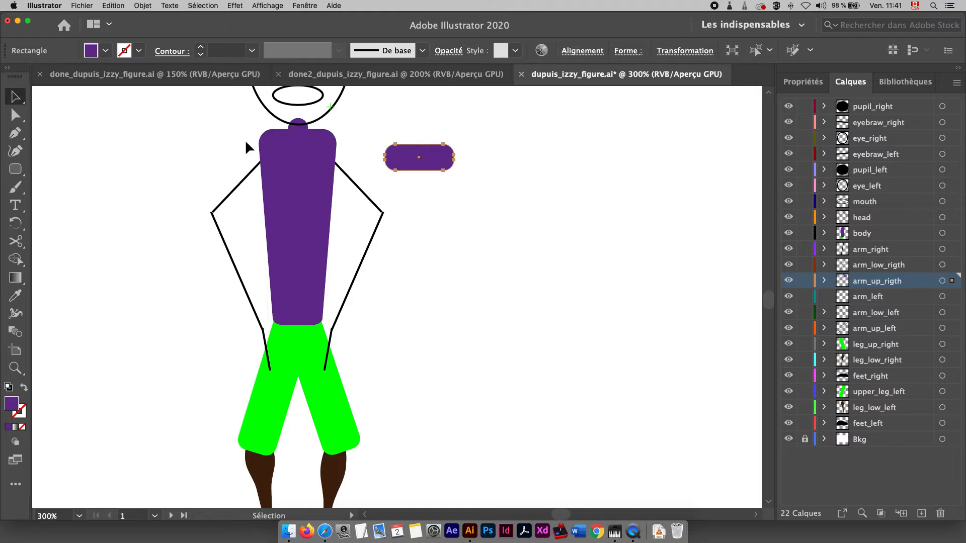
# Move the upper-arm shape to the shoulder and rotate it around its shoulder end to follow the stick arm's upper line, then deselect it
pyautogui.moveTo(432, 161); pyautogui.dragTo(374, 165)
pyautogui.click(15, 223)
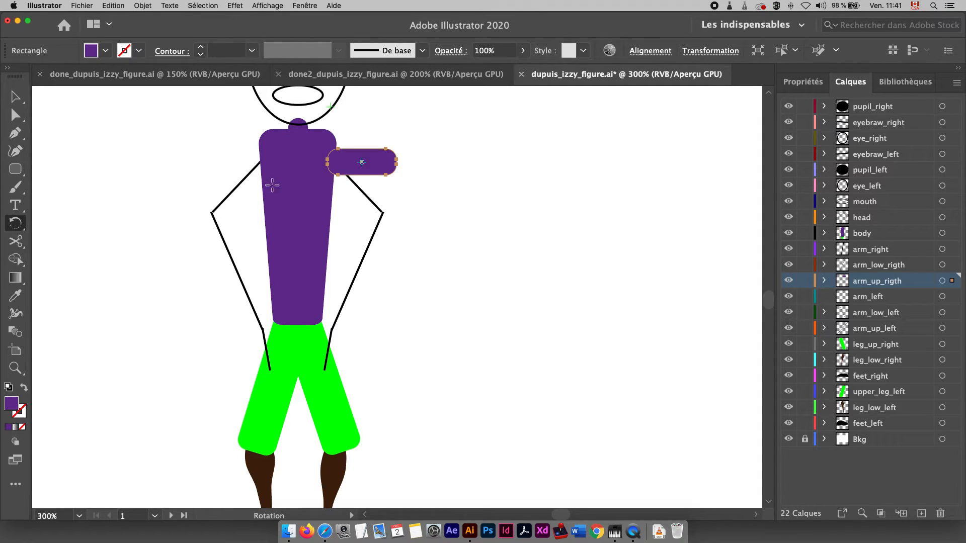
pyautogui.click(328, 159)
pyautogui.moveTo(390, 164); pyautogui.dragTo(378, 191)
pyautogui.moveTo(373, 209); pyautogui.dragTo(336, 172)
pyautogui.press('v')
pyautogui.click(331, 164)
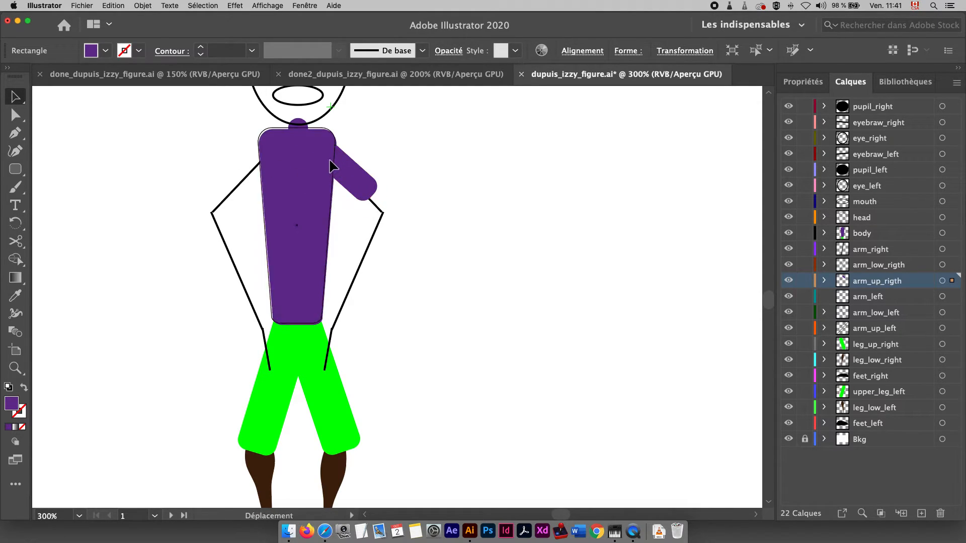
pyautogui.click(403, 165)
# Fill the head ellipse with light brown and give its outline a dark brown stroke
pyautogui.moveTo(403, 164); pyautogui.dragTo(369, 332)
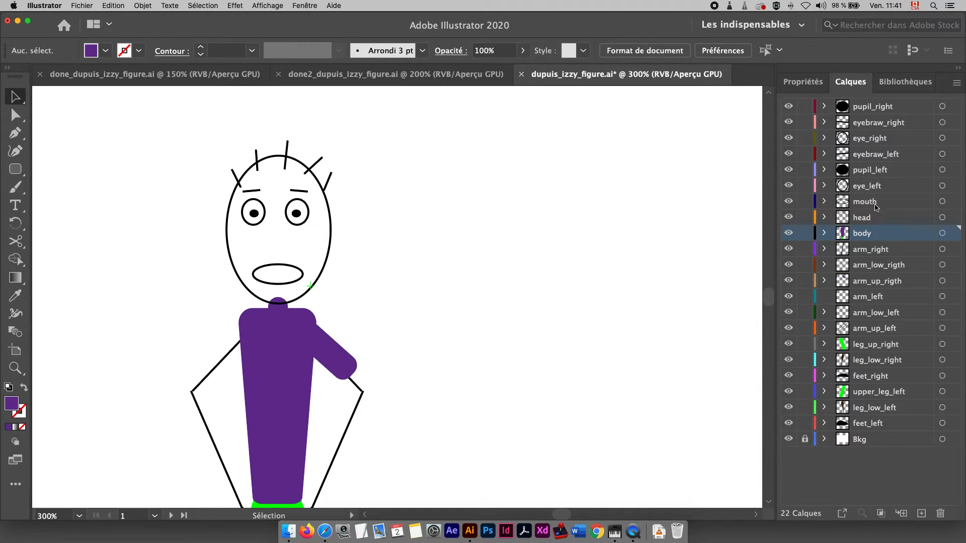
pyautogui.click(879, 219)
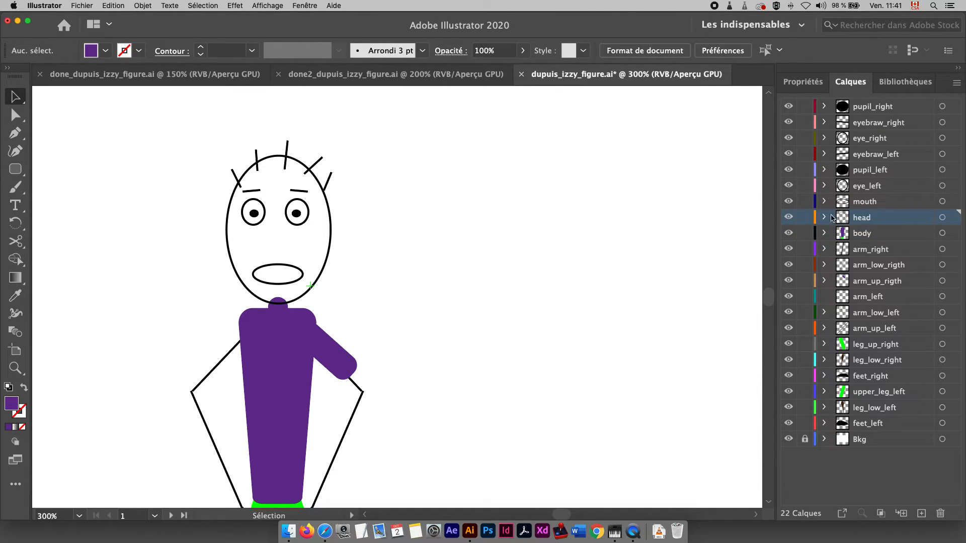
pyautogui.click(332, 239)
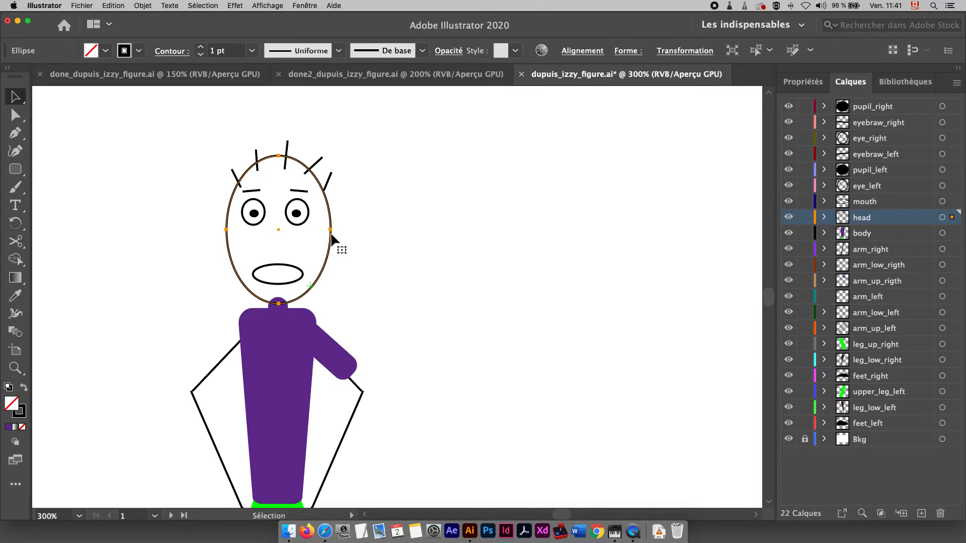
pyautogui.click(106, 51)
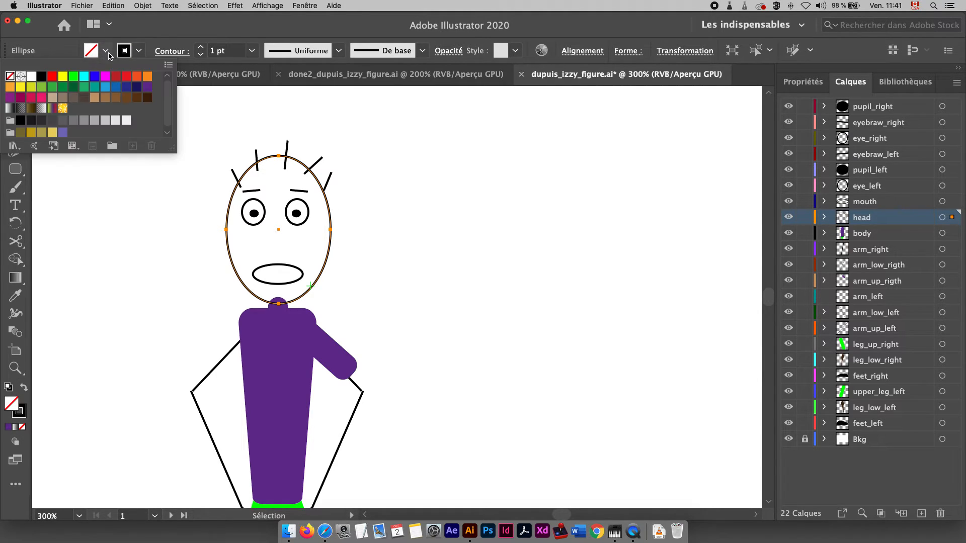
pyautogui.click(97, 99)
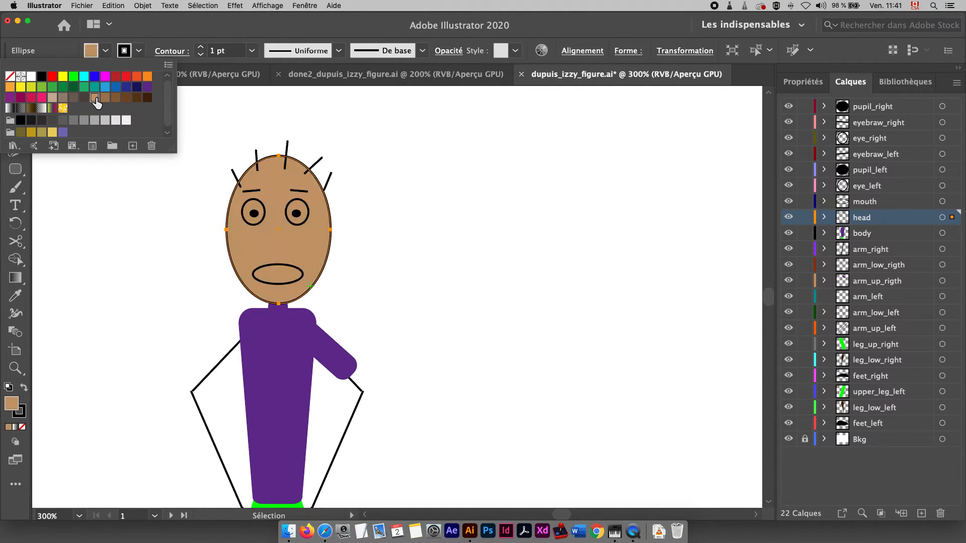
pyautogui.click(139, 51)
pyautogui.click(146, 98)
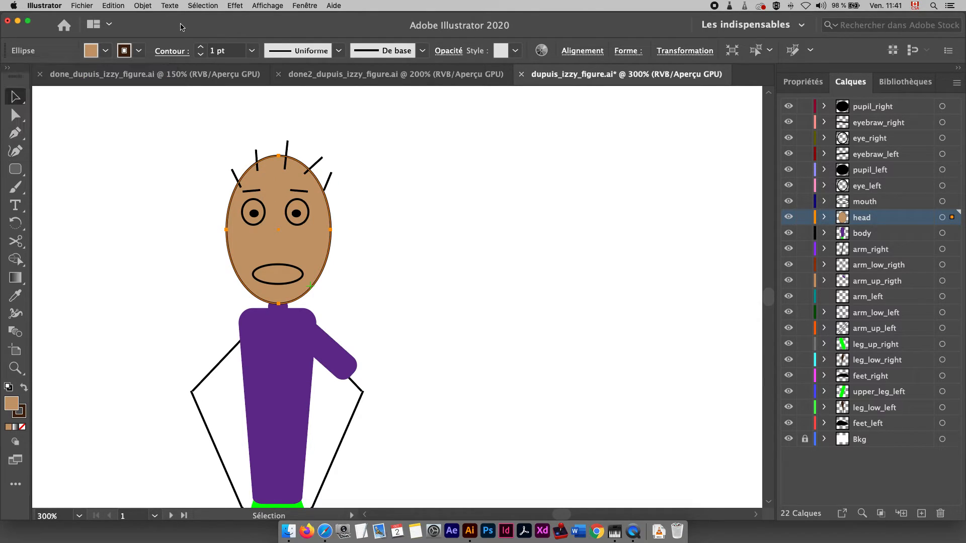
# Shape the head's outline into hair with the Width tool, about 10 pt at the upper side and tapering to nothing around the jaw
pyautogui.click(15, 312)
pyautogui.moveTo(228, 228); pyautogui.dragTo(237, 201)
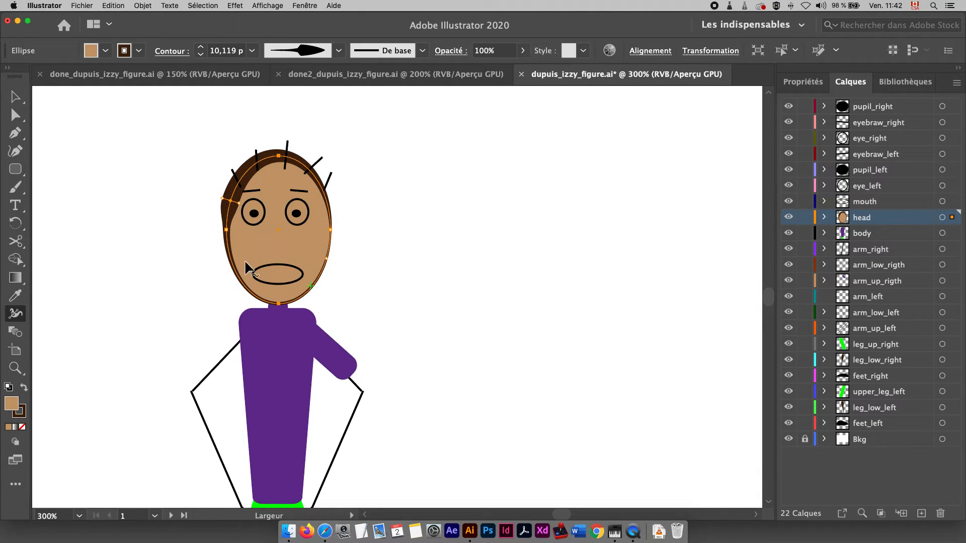
pyautogui.moveTo(232, 263); pyautogui.dragTo(232, 262)
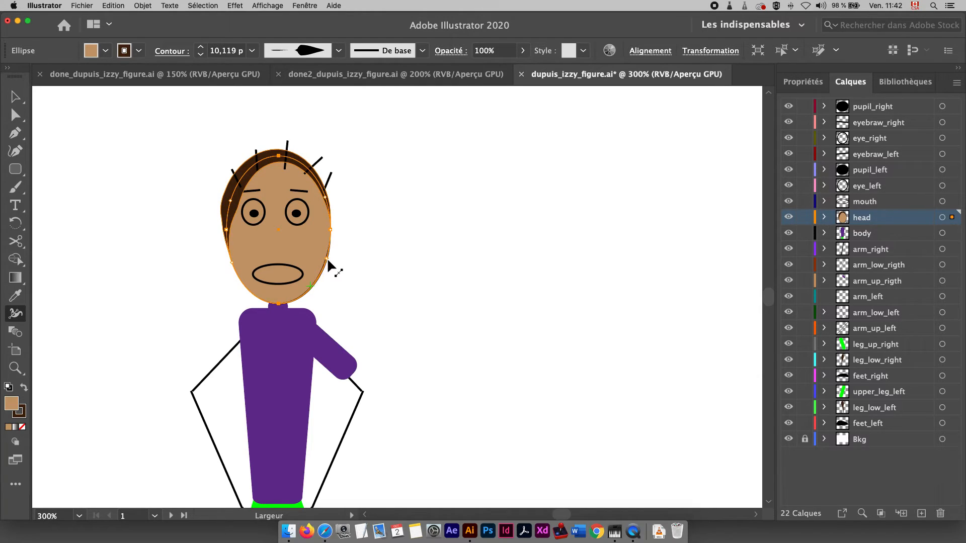
pyautogui.moveTo(327, 257); pyautogui.dragTo(332, 261)
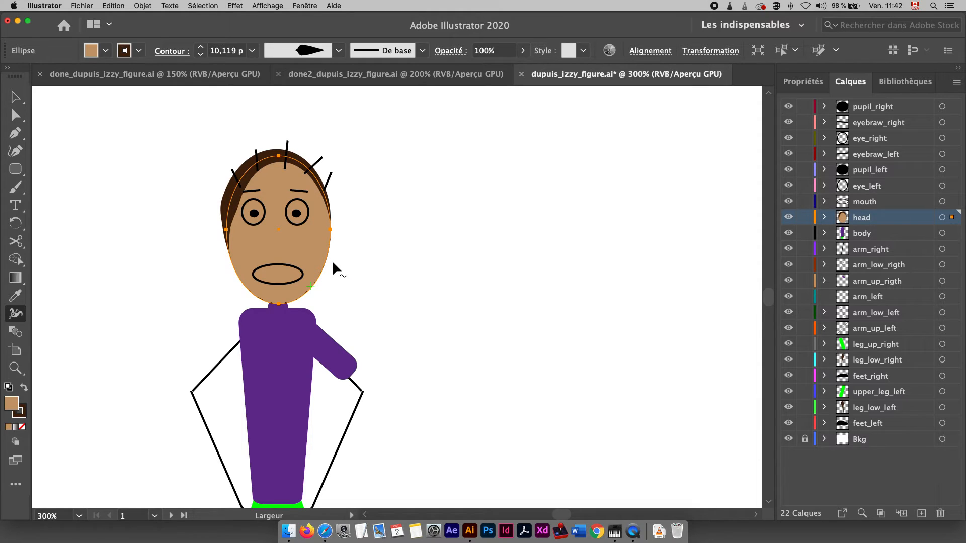
pyautogui.click(17, 97)
pyautogui.click(217, 154)
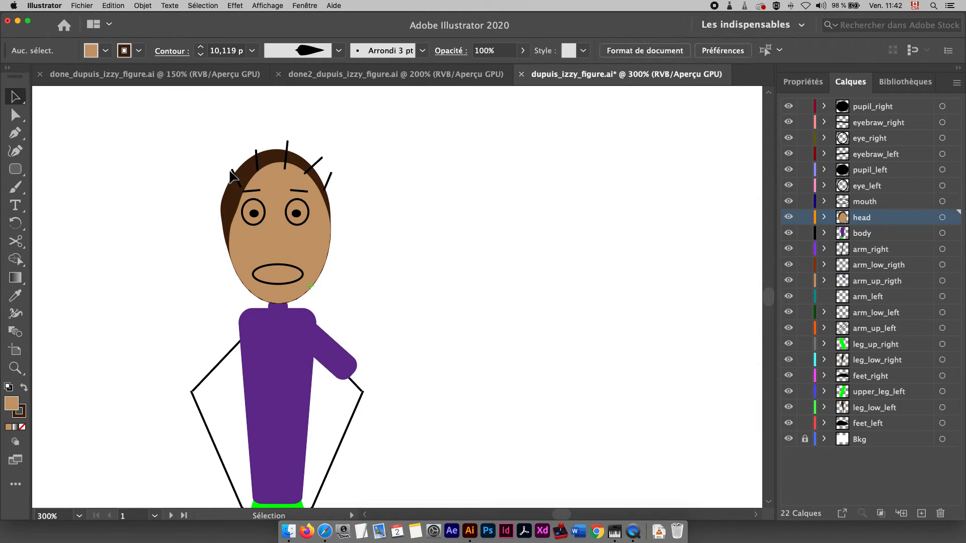
# Delete the five straight hair lines on top of the head
pyautogui.click(232, 171)
pyautogui.press('Delete')
pyautogui.click(257, 156)
pyautogui.press('Delete')
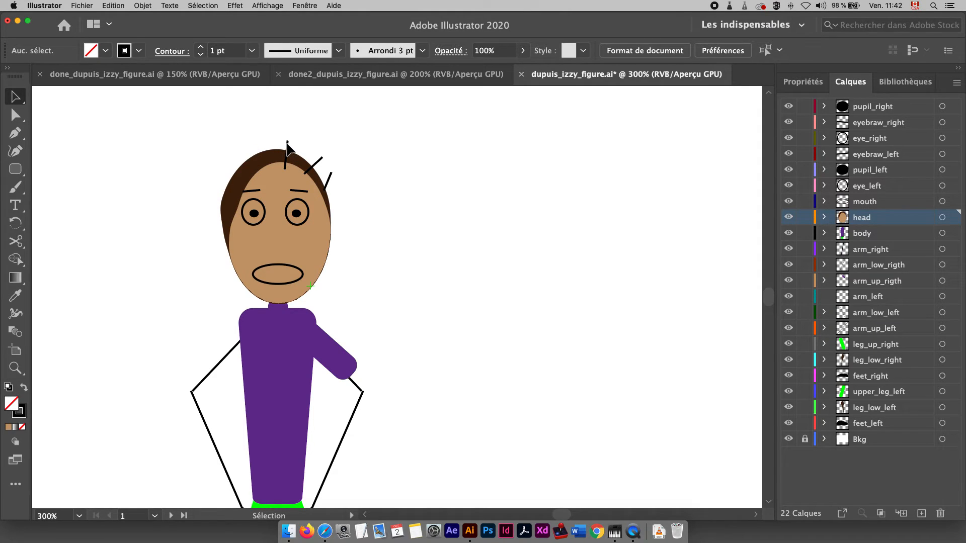
pyautogui.click(287, 147)
pyautogui.press('Delete')
pyautogui.click(321, 161)
pyautogui.press('Delete')
pyautogui.click(330, 176)
pyautogui.press('Delete')
# Thicken the upper part of the mouth's outline to about 2 pt with the Width tool and fill the mouth with black
pyautogui.click(285, 271)
pyautogui.scroll(2, 40, 276)
pyautogui.click(16, 313)
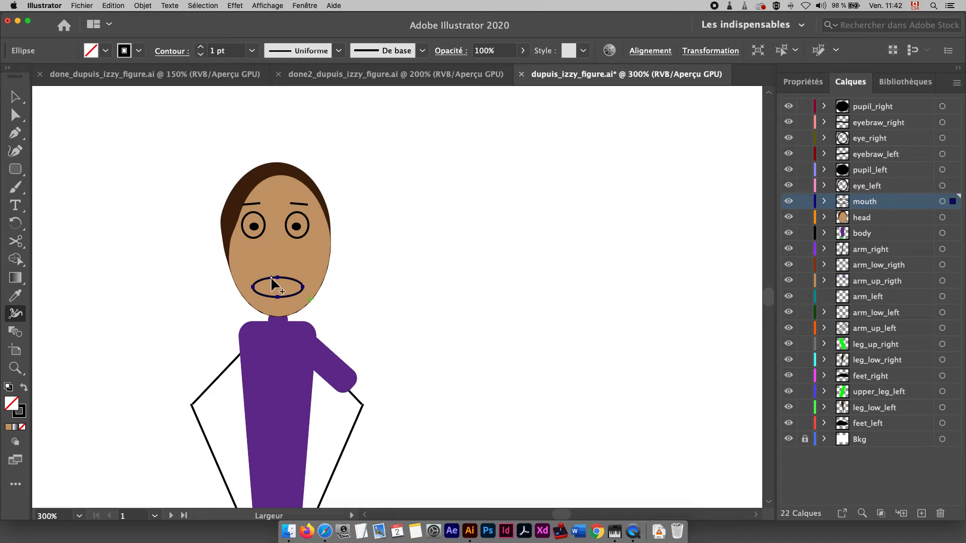
pyautogui.moveTo(272, 284)
pyautogui.mouseDown()
pyautogui.moveTo(285, 277)
pyautogui.moveTo(273, 285)
pyautogui.mouseUp()
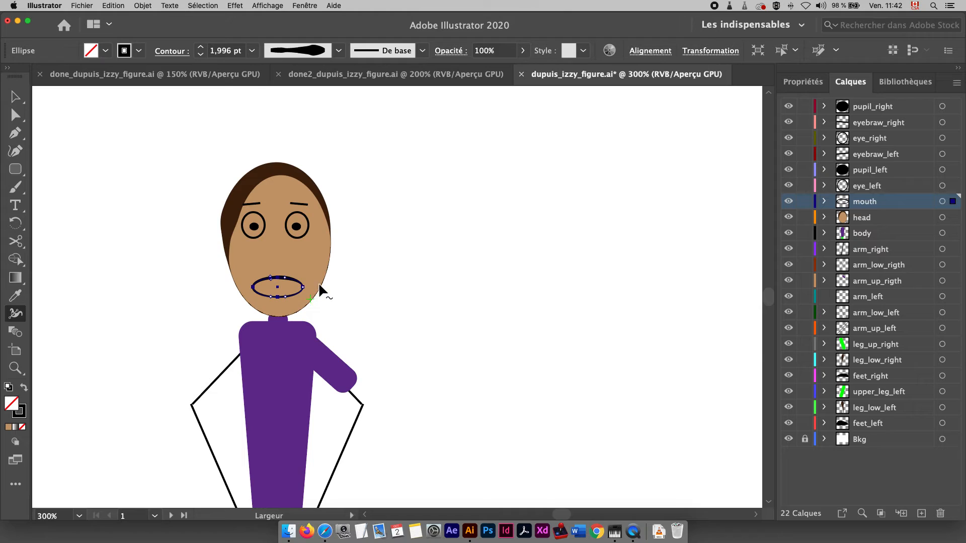
pyautogui.click(15, 97)
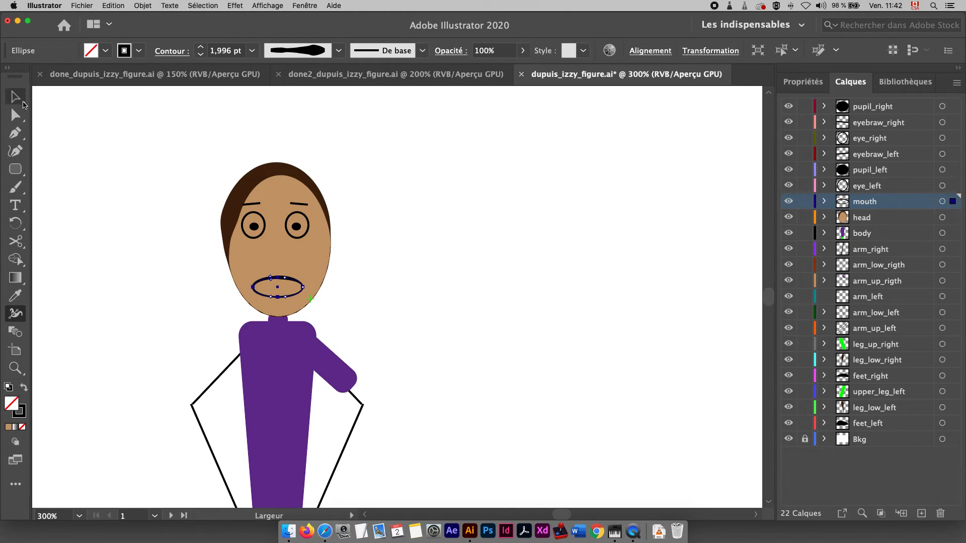
pyautogui.click(107, 51)
pyautogui.click(45, 84)
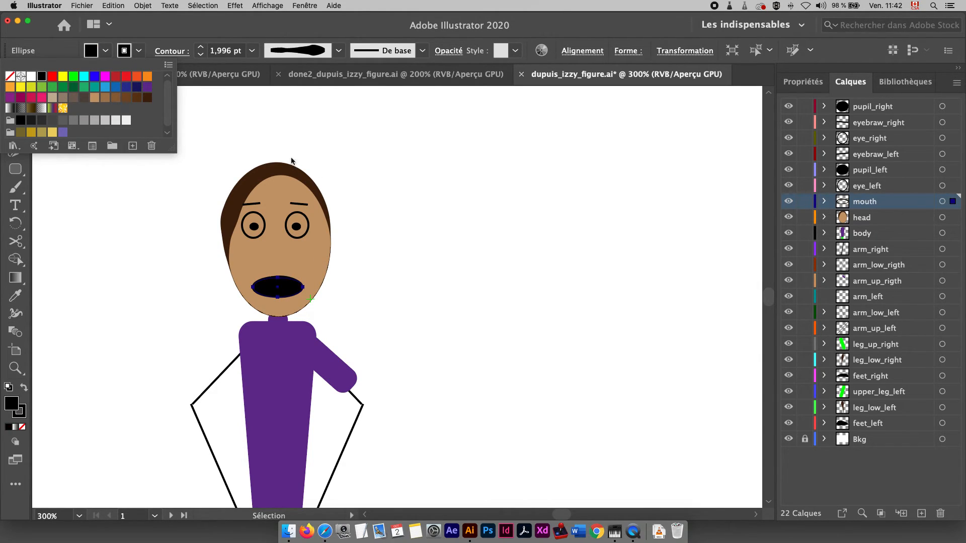
pyautogui.click(358, 189)
# Fill the eye_right and eye_left ellipses with white
pyautogui.click(305, 216)
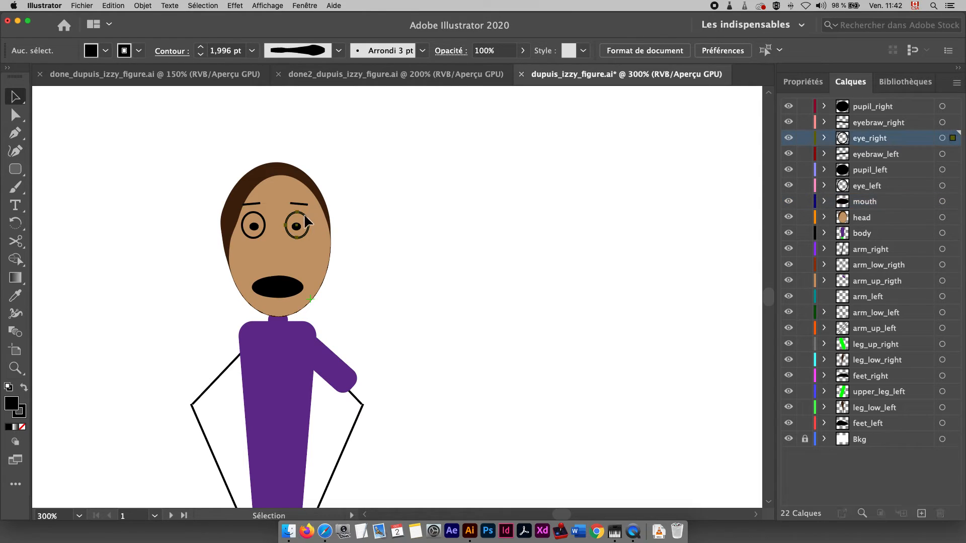
pyautogui.click(106, 50)
pyautogui.click(32, 77)
pyautogui.click(310, 156)
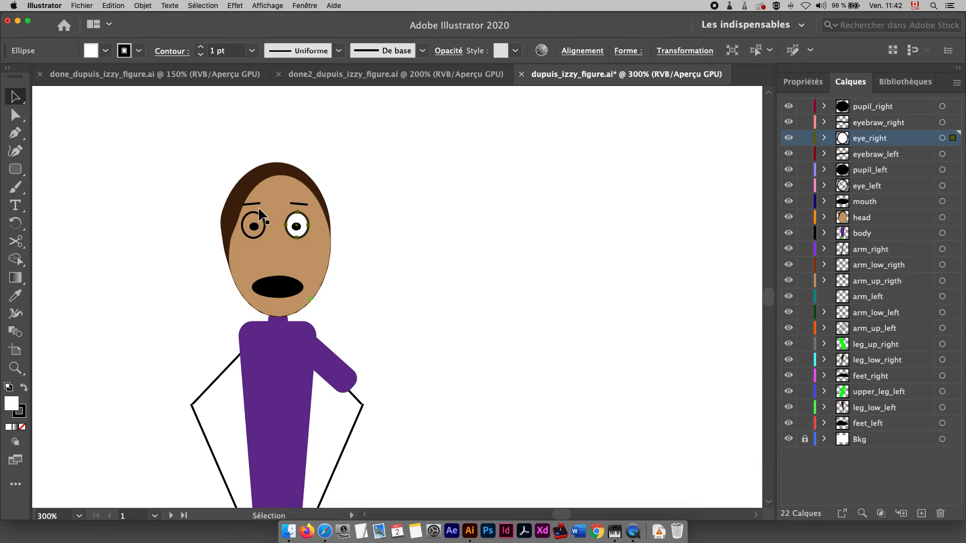
pyautogui.click(266, 226)
pyautogui.click(106, 51)
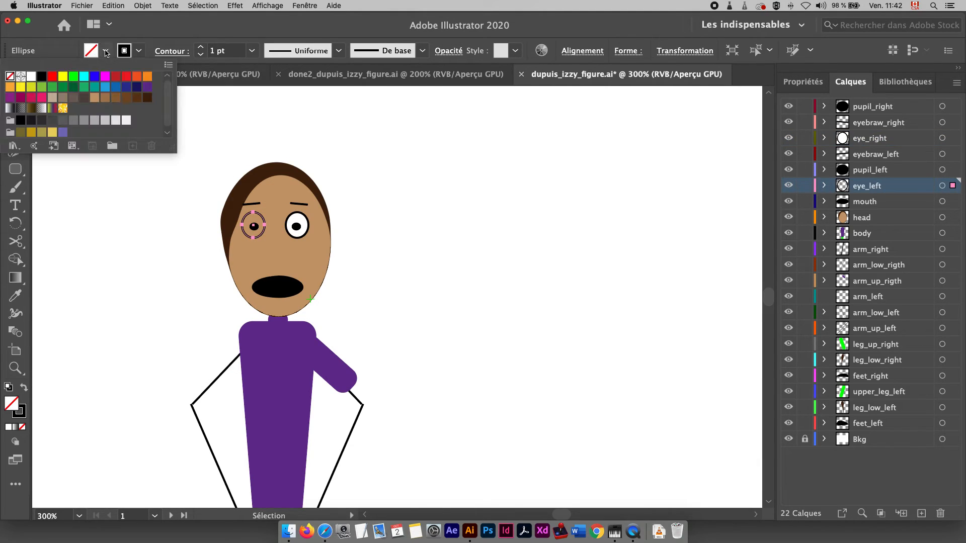
pyautogui.click(31, 76)
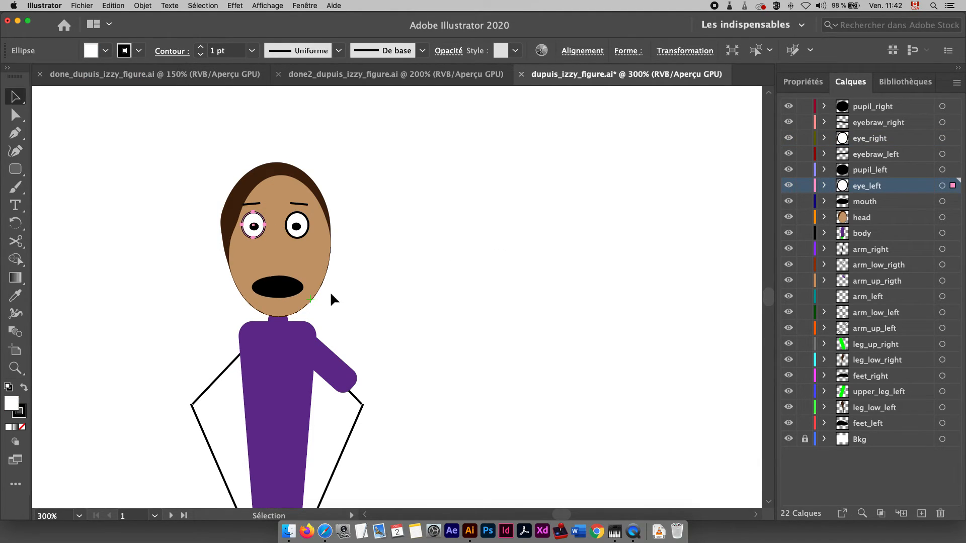
# Change the mouth's stroke to red for the lips and deselect it
pyautogui.click(290, 288)
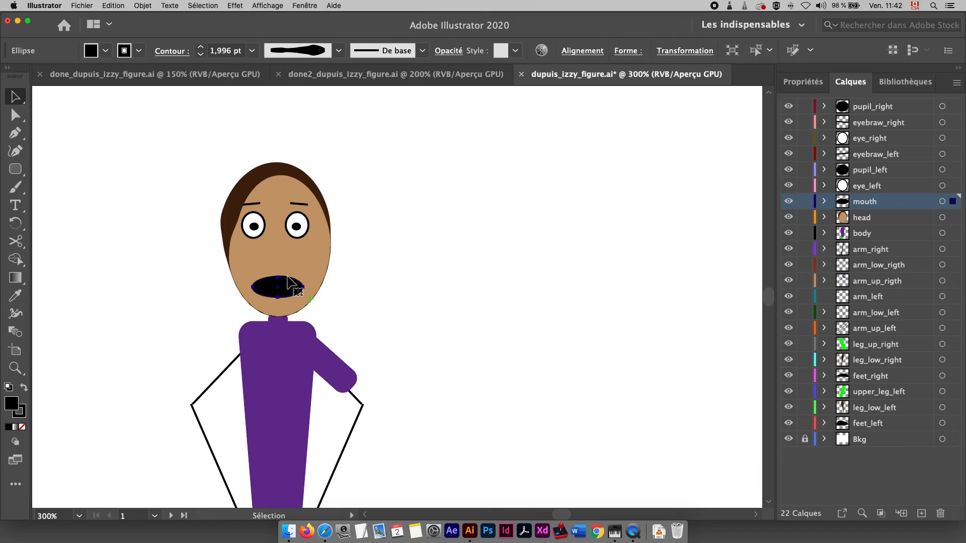
pyautogui.click(138, 51)
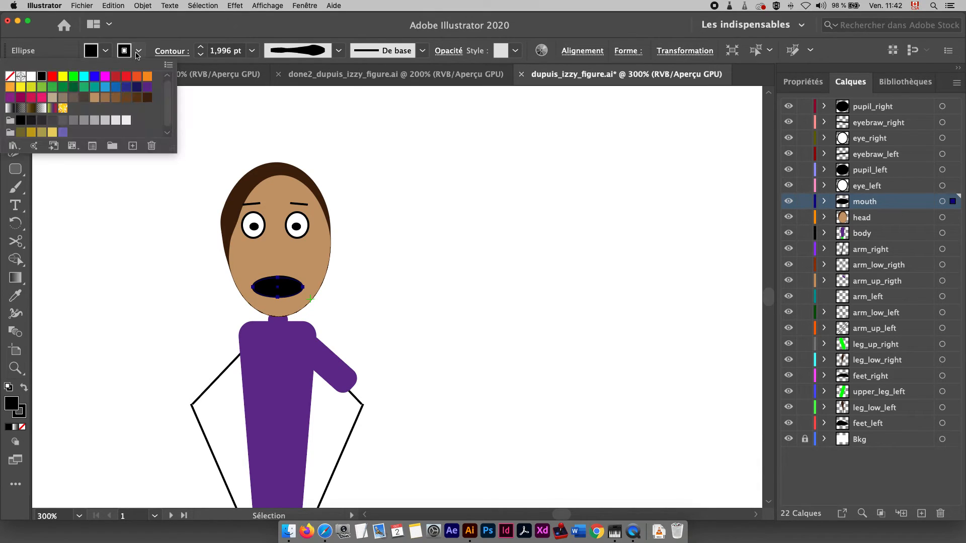
pyautogui.click(116, 77)
pyautogui.click(417, 163)
pyautogui.click(418, 162)
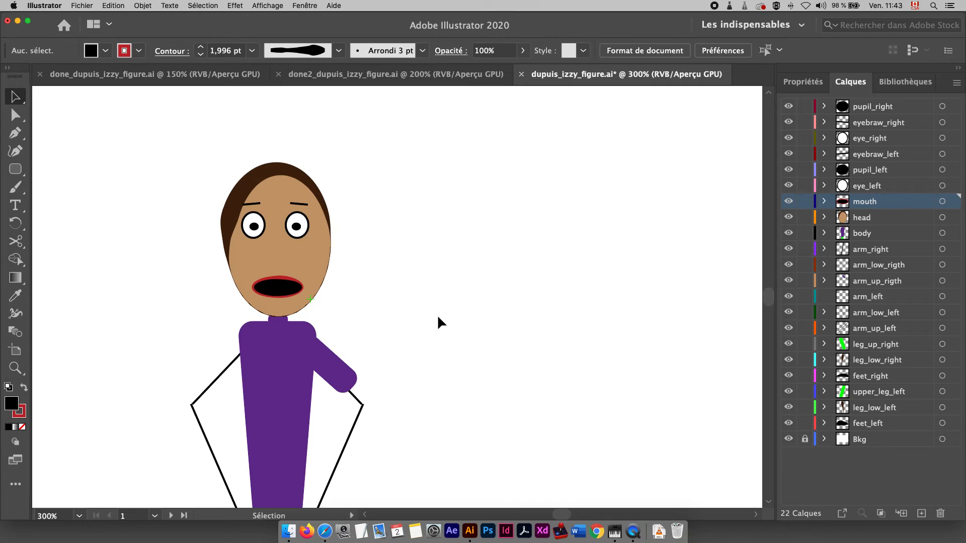
# Make the head layer active and hide and show it repeatedly to check what it contains
pyautogui.click(889, 220)
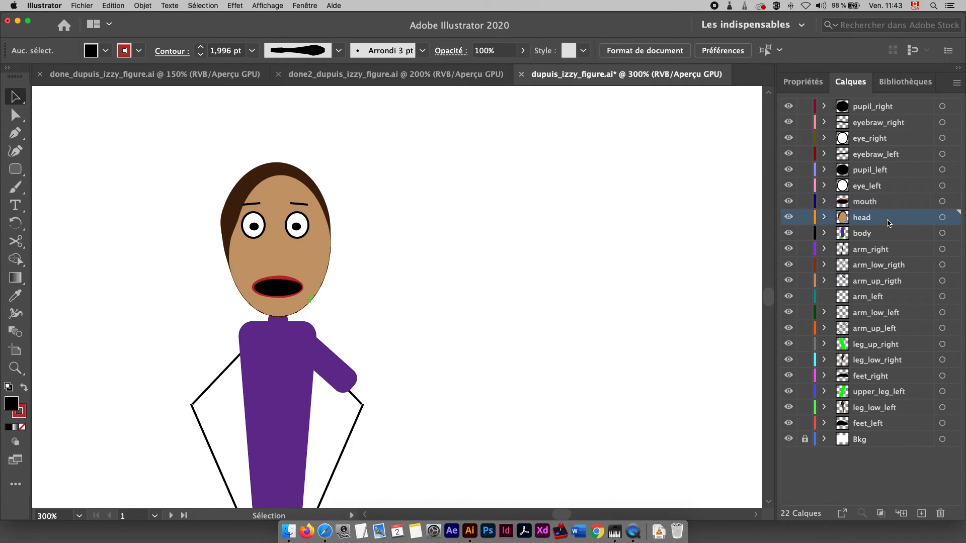
pyautogui.click(789, 221)
pyautogui.click(789, 221)
pyautogui.click(790, 220)
pyautogui.click(789, 220)
pyautogui.click(789, 220)
pyautogui.click(789, 221)
# Draw two overlapping ellipses beside the head on the head layer, a large one as a cap's crown and a long flat one as its visor
pyautogui.moveTo(15, 169); pyautogui.dragTo(63, 188)
pyautogui.moveTo(423, 170)
pyautogui.mouseDown()
pyautogui.moveTo(461, 202)
pyautogui.moveTo(529, 209)
pyautogui.moveTo(517, 220)
pyautogui.moveTo(540, 224)
pyautogui.moveTo(352, 196)
pyautogui.moveTo(332, 214)
pyautogui.moveTo(351, 219)
pyautogui.moveTo(327, 220)
pyautogui.moveTo(341, 216)
pyautogui.moveTo(341, 226)
pyautogui.moveTo(341, 211)
pyautogui.moveTo(340, 224)
pyautogui.moveTo(541, 225)
pyautogui.moveTo(524, 224)
pyautogui.mouseUp()
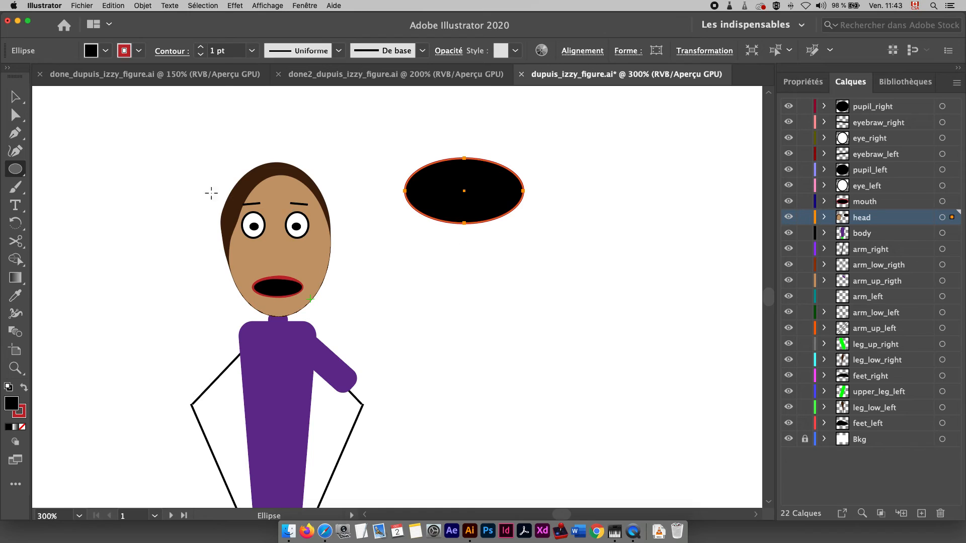
pyautogui.moveTo(404, 191); pyautogui.dragTo(573, 220)
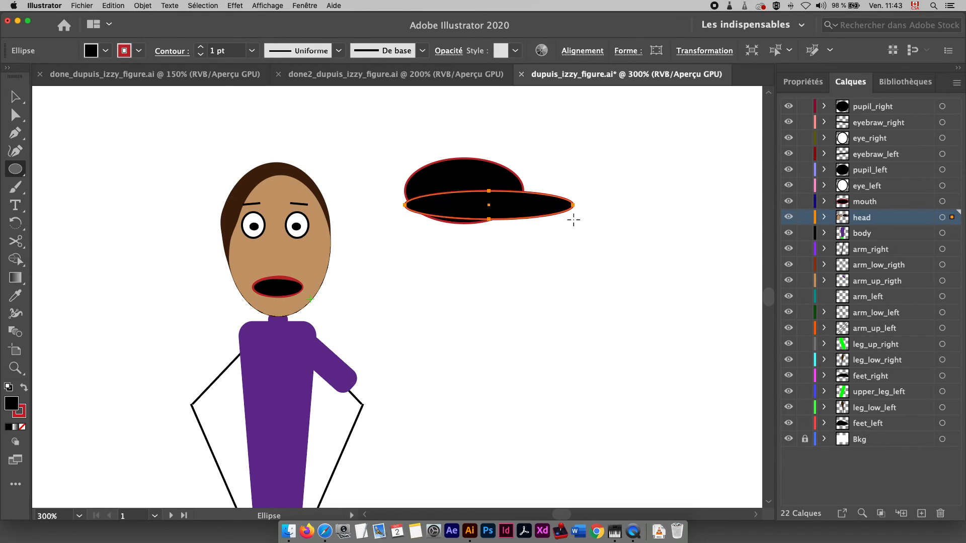
# Select both cap ellipses and remove their stroke
pyautogui.click(15, 96)
pyautogui.moveTo(394, 136); pyautogui.dragTo(548, 255)
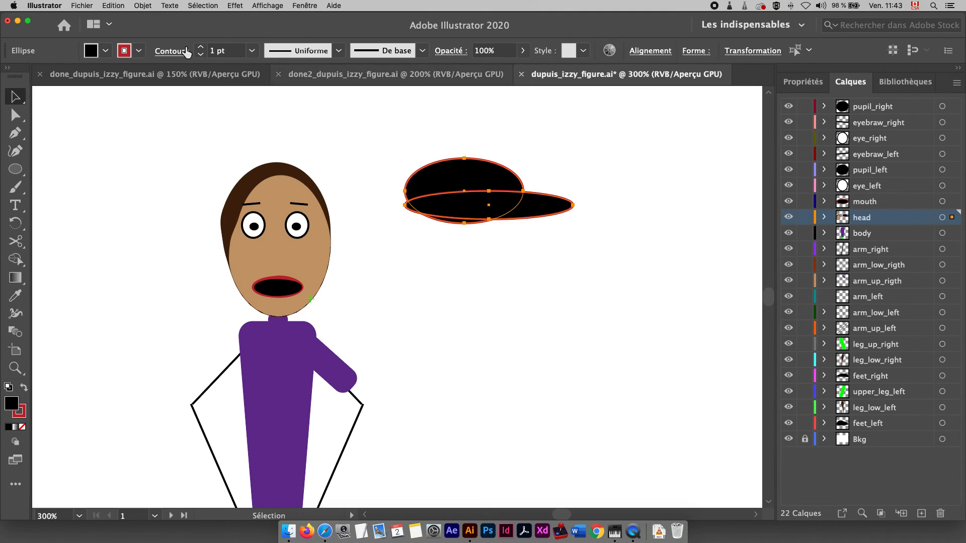
pyautogui.click(139, 51)
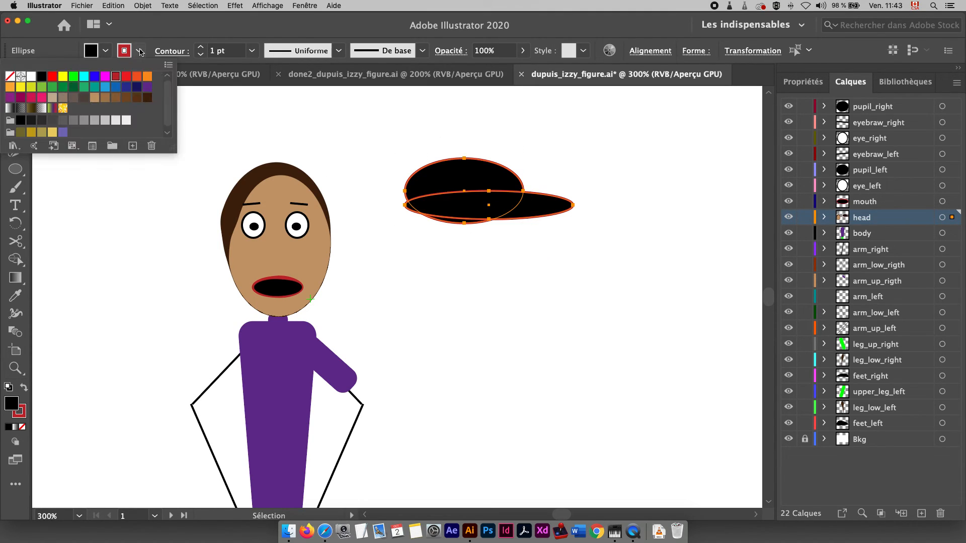
pyautogui.click(10, 77)
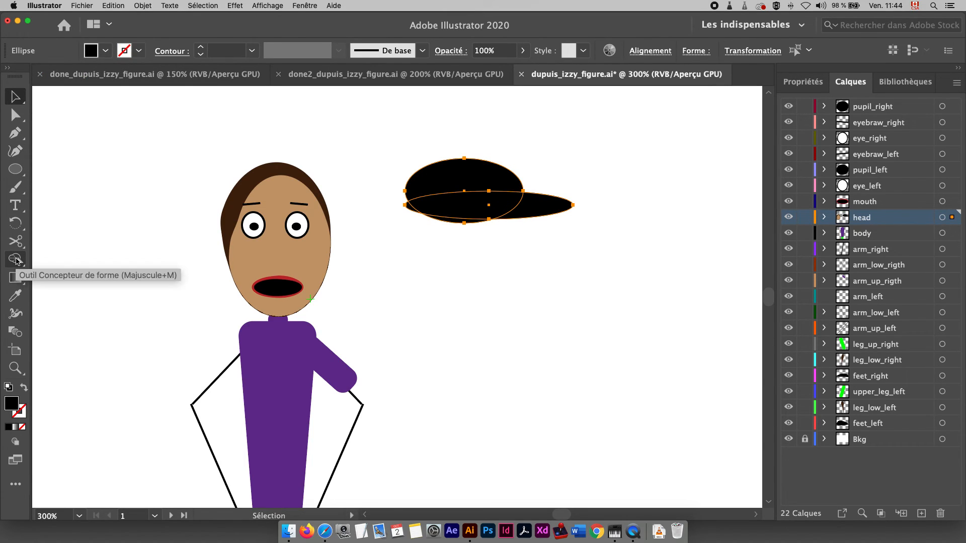
# Merge the two cap ellipses into one shape with the Shape Builder, remove the leftover sliver below them and deselect
pyautogui.click(16, 260)
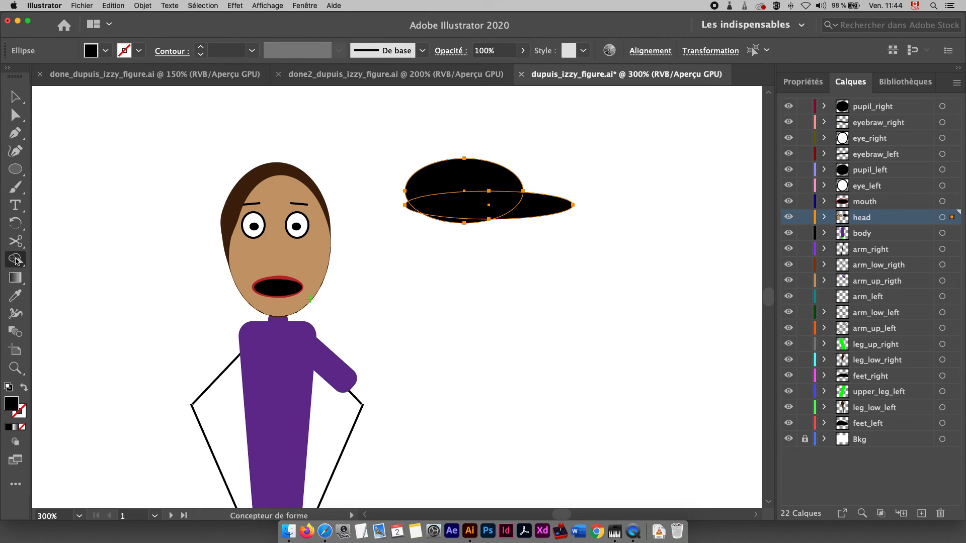
pyautogui.moveTo(518, 194); pyautogui.dragTo(529, 208)
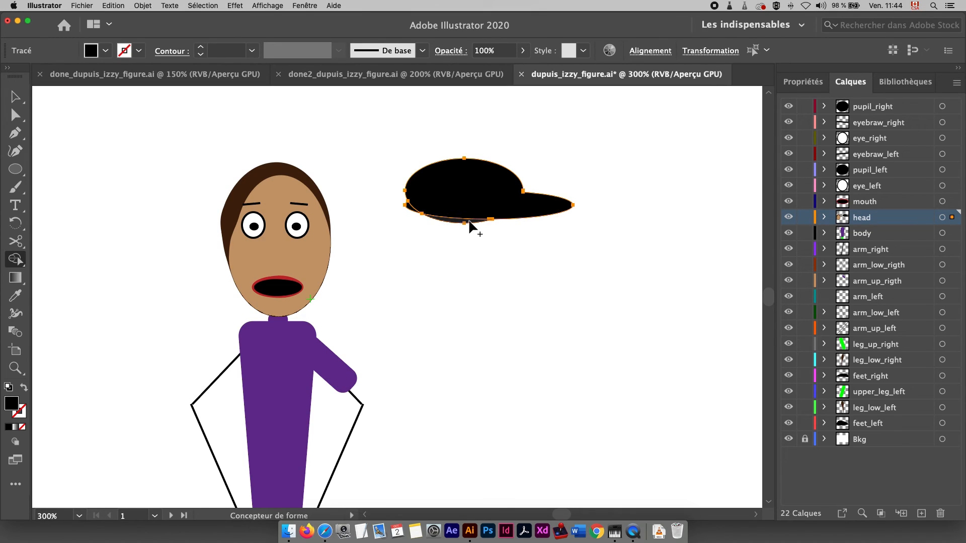
pyautogui.keyDown('alt'); pyautogui.click(417, 213); pyautogui.keyUp('alt')
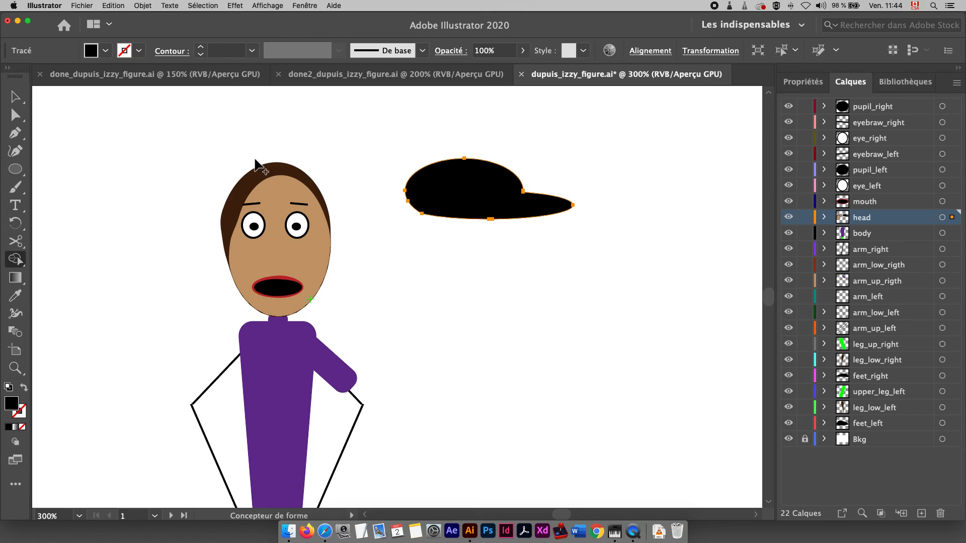
pyautogui.click(15, 97)
pyautogui.click(446, 133)
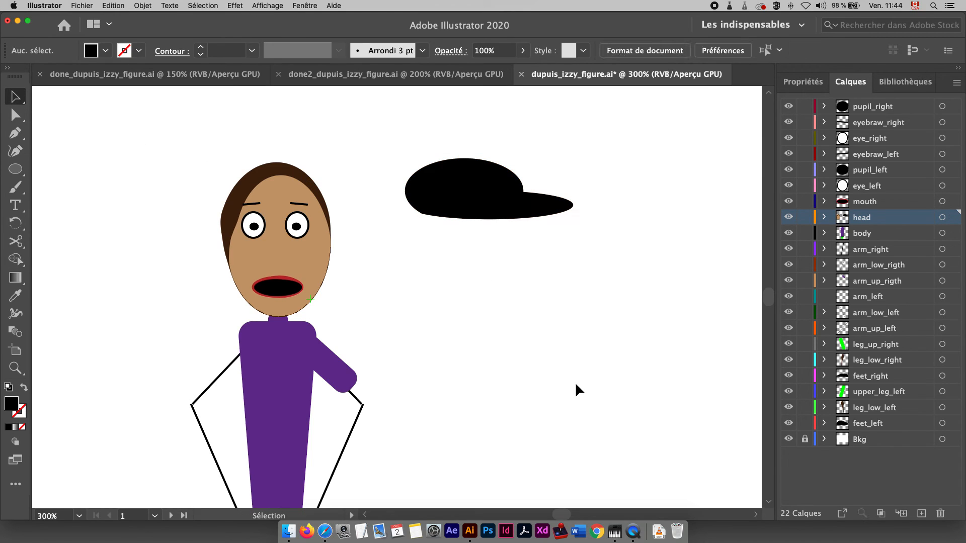
# Draw a wide flat ellipse over the cap's lower edge and subtract it with the Shape Builder to curve the underside
pyautogui.click(15, 169)
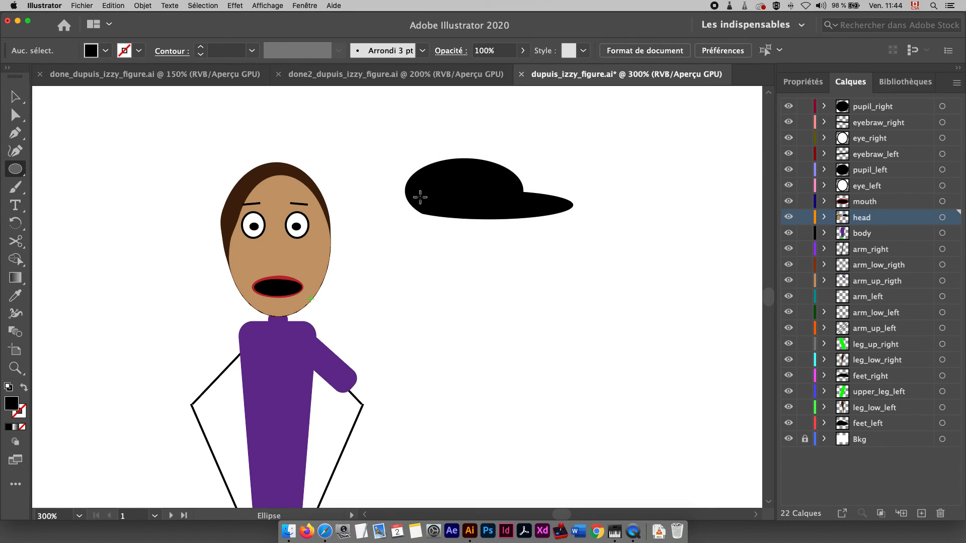
pyautogui.moveTo(398, 199); pyautogui.dragTo(591, 253)
pyautogui.click(15, 96)
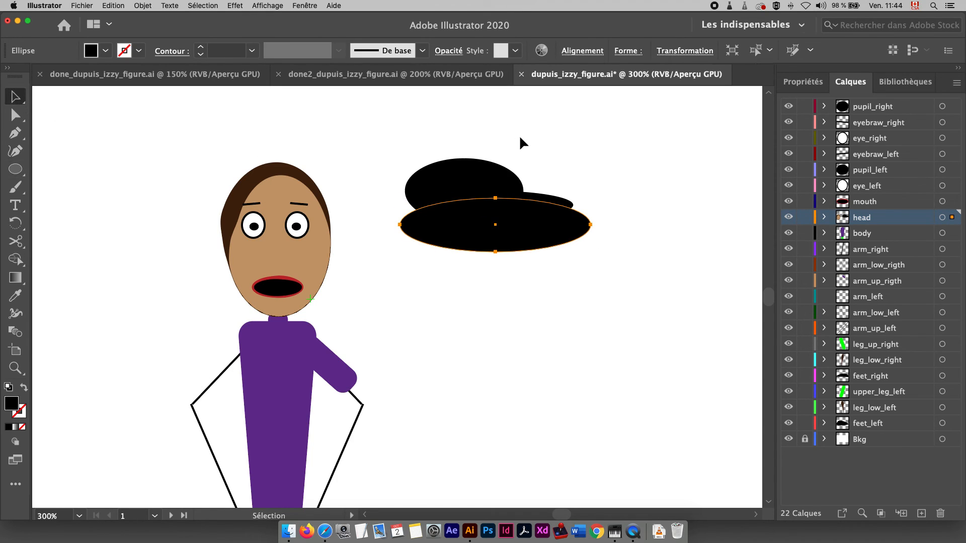
pyautogui.moveTo(401, 131); pyautogui.dragTo(536, 241)
pyautogui.click(15, 260)
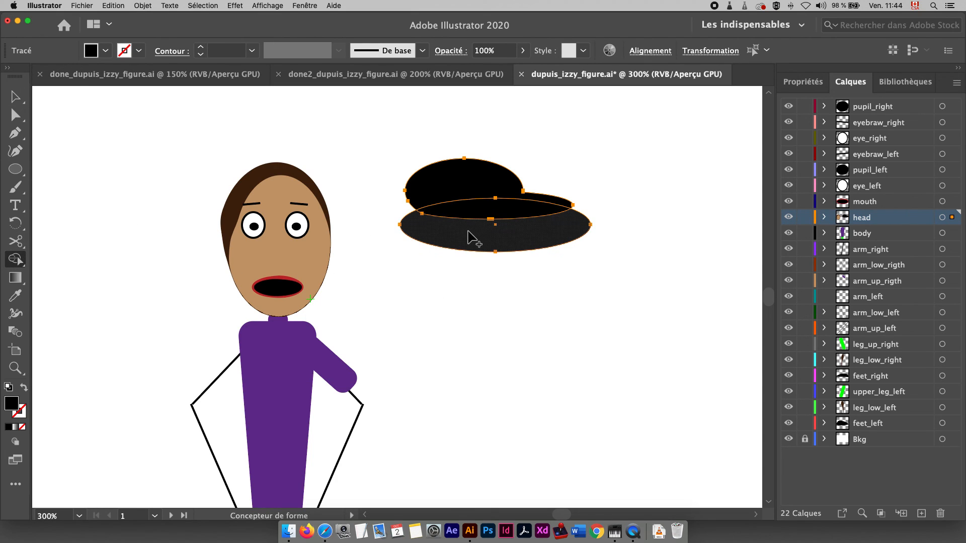
pyautogui.keyDown('alt'); pyautogui.moveTo(471, 240); pyautogui.dragTo(480, 219); pyautogui.keyUp('alt')
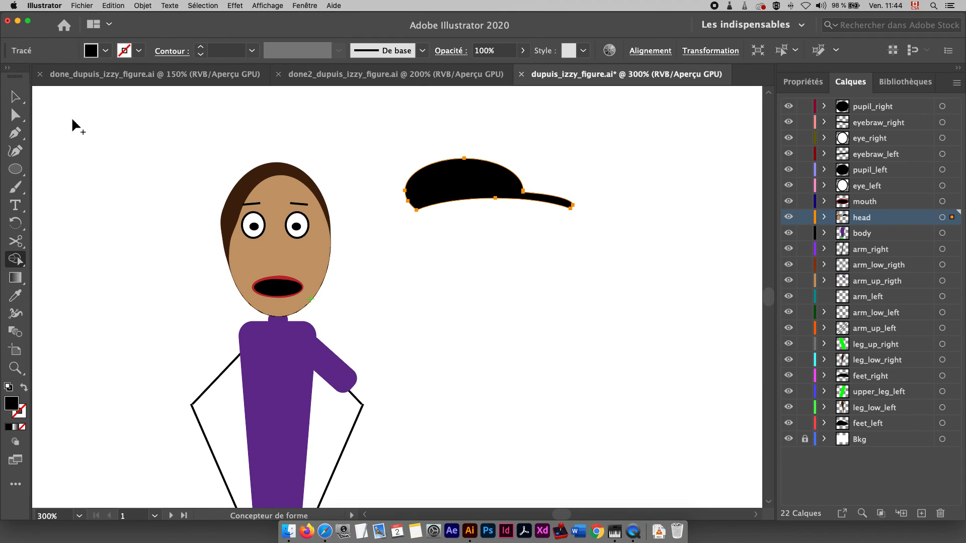
# Move the finished cap onto the top of the character's head and deselect it
pyautogui.click(15, 96)
pyautogui.click(280, 105)
pyautogui.moveTo(509, 191); pyautogui.dragTo(321, 192)
pyautogui.click(413, 249)
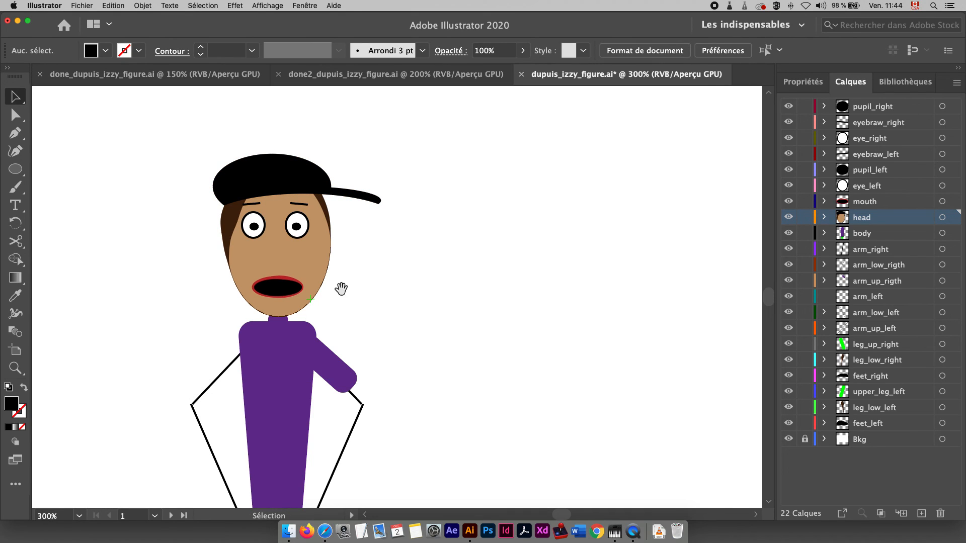
# Reshape the mouth into a smile by raising the anchor points at both corners with Direct Selection, then deselect it
pyautogui.keyDown('super'); pyautogui.click(303, 307); pyautogui.keyUp('super')
pyautogui.keyDown('super'); pyautogui.click(427, 275); pyautogui.keyUp('super')
pyautogui.scroll(2, 351, 286)
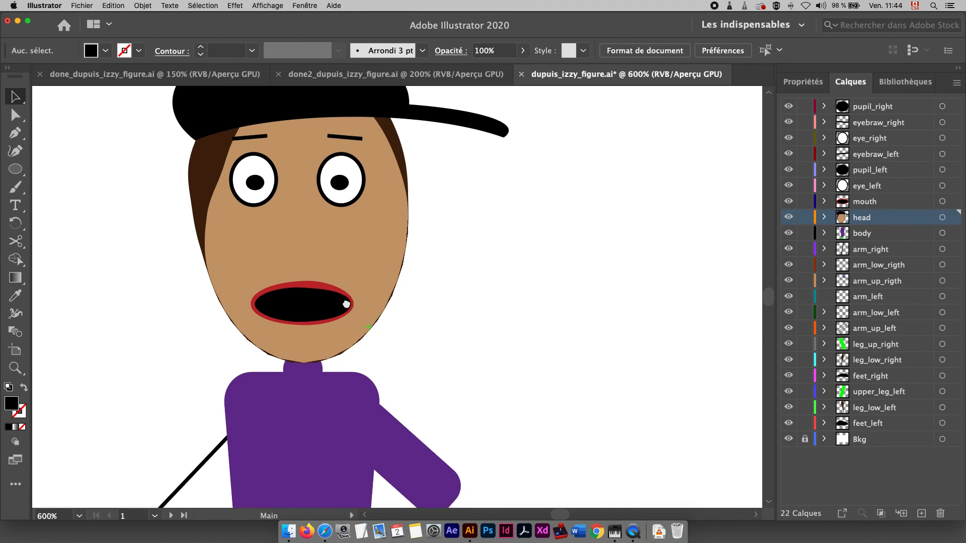
pyautogui.click(11, 119)
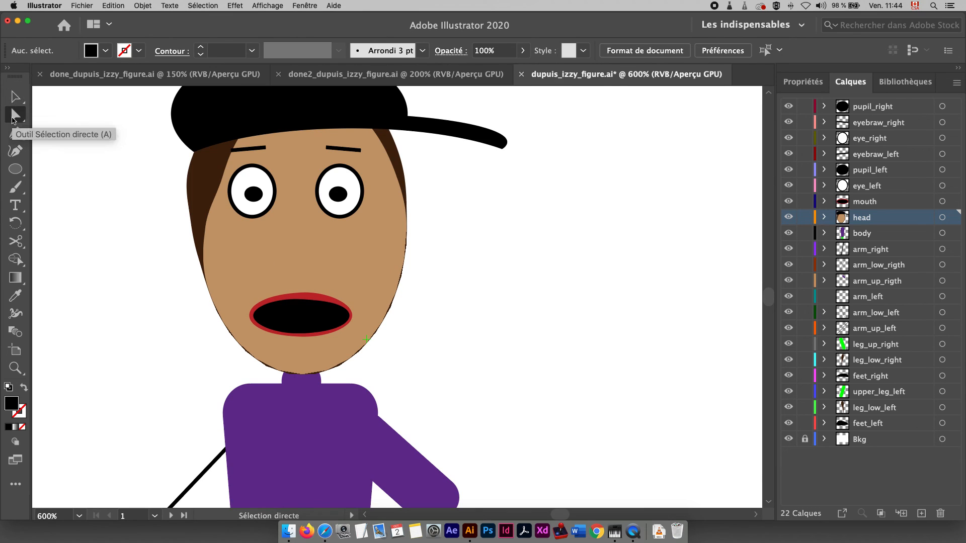
pyautogui.click(350, 315)
pyautogui.click(352, 318)
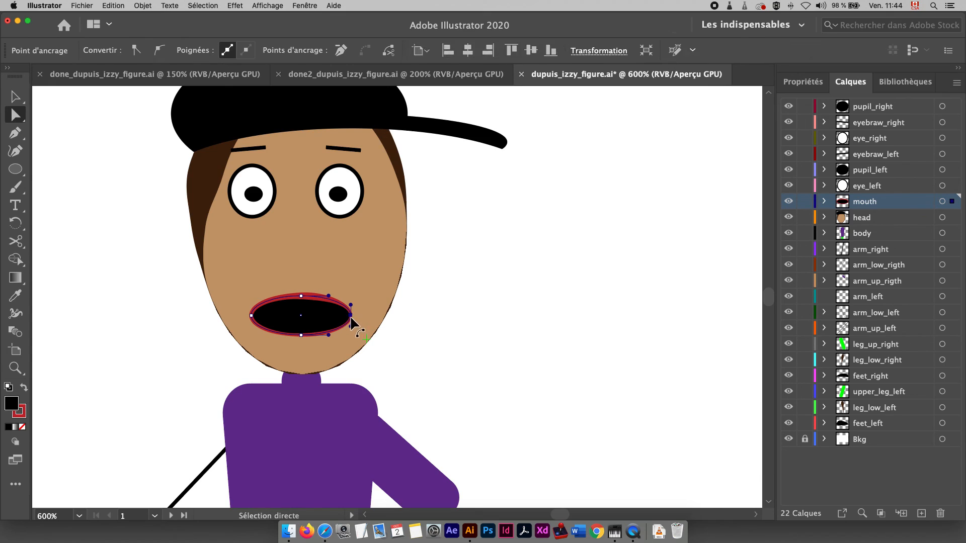
pyautogui.click(397, 328)
pyautogui.moveTo(351, 317); pyautogui.dragTo(351, 300)
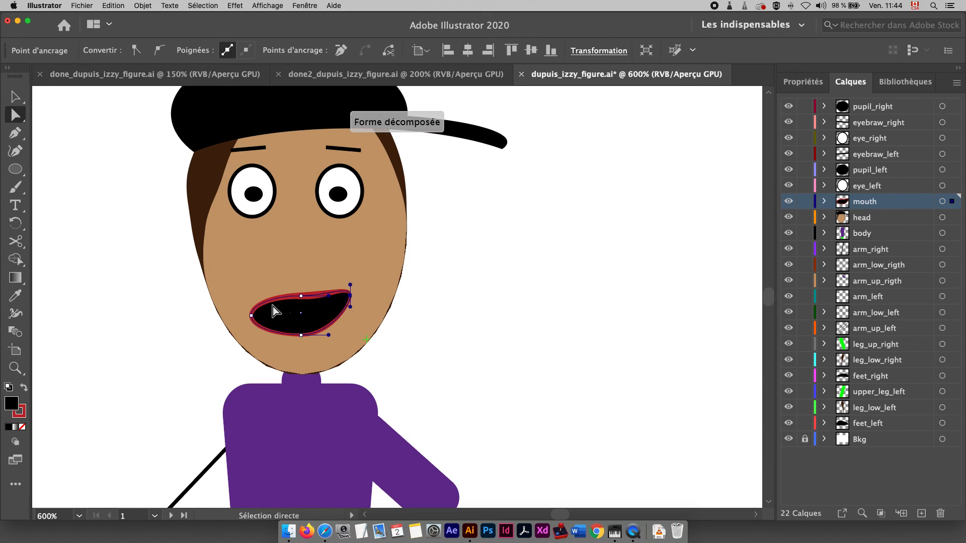
pyautogui.moveTo(250, 316); pyautogui.dragTo(250, 300)
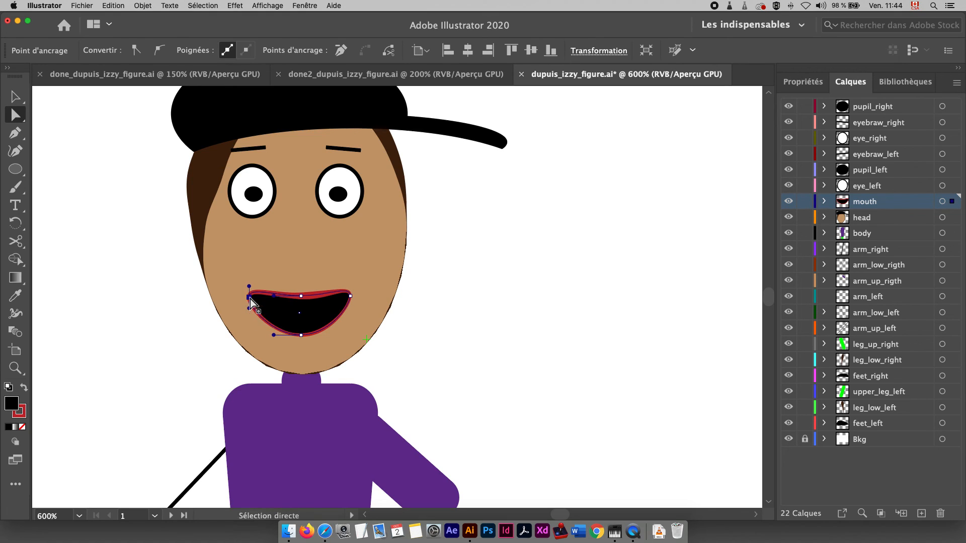
pyautogui.click(456, 332)
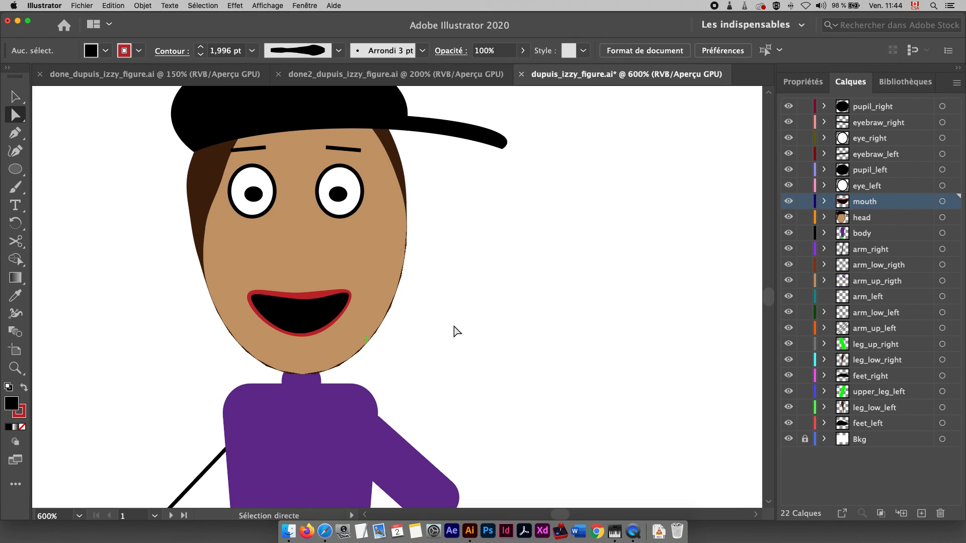